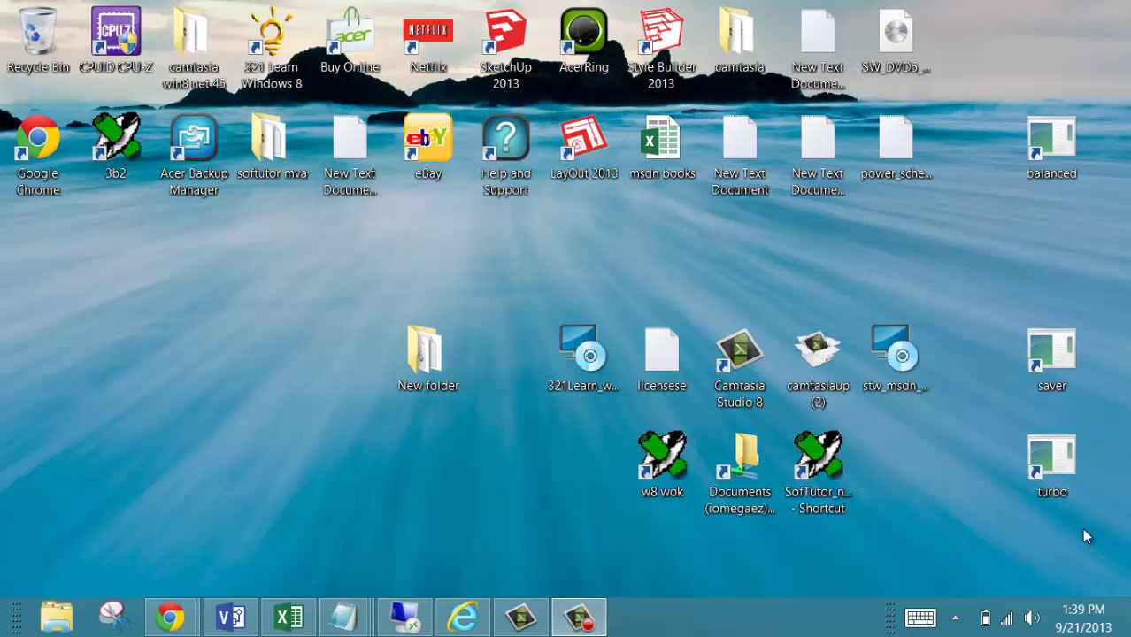
# Step: Show the charms on the local desktop, open the computer's System information to view its Windows edition, and minimize it
pyautogui.click(1053, 330)
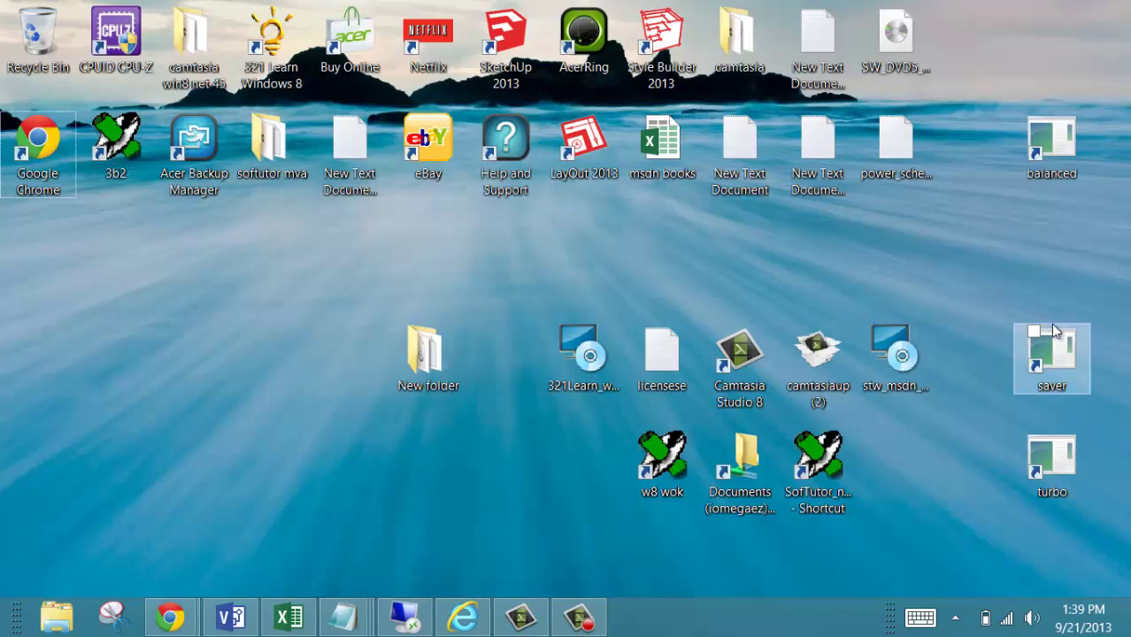
pyautogui.press('super+c')
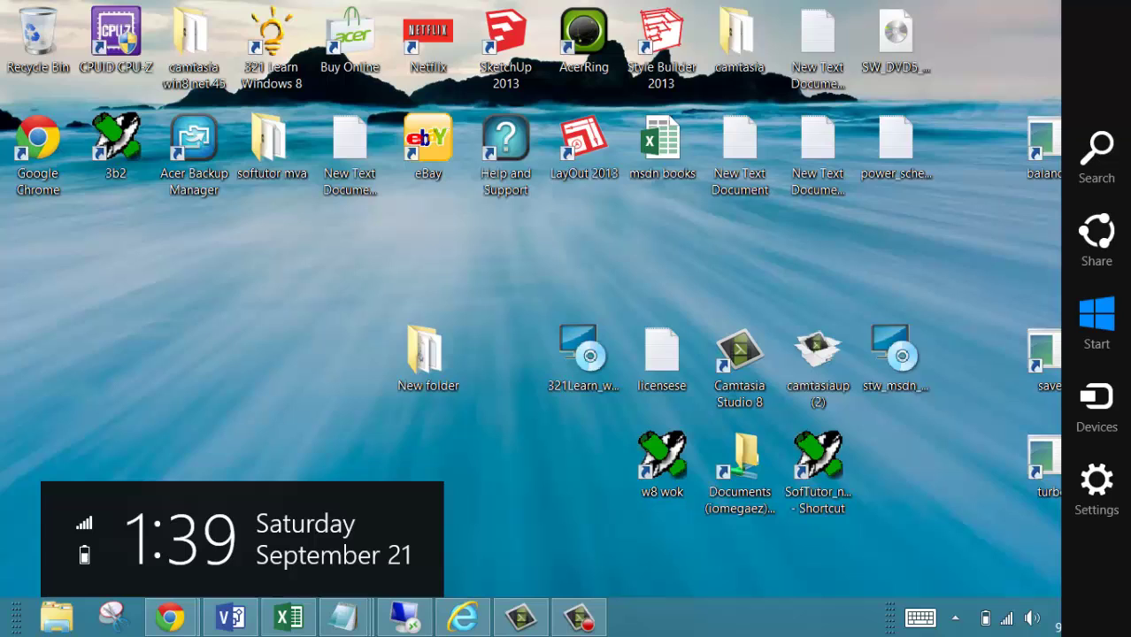
pyautogui.moveTo(1, 635)
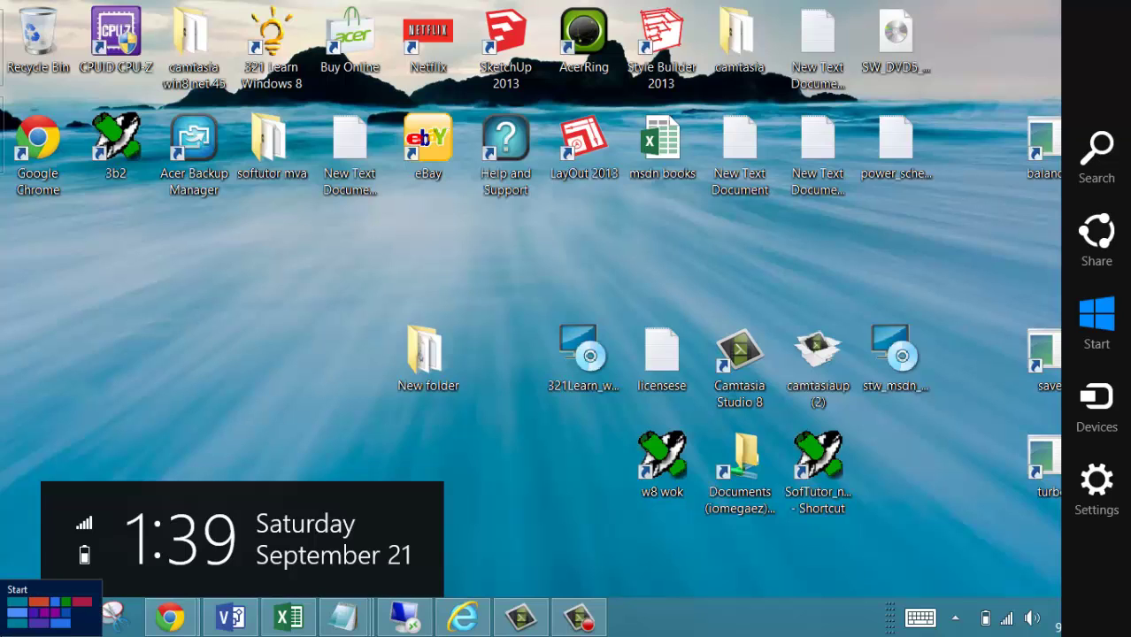
pyautogui.rightClick(2, 635)
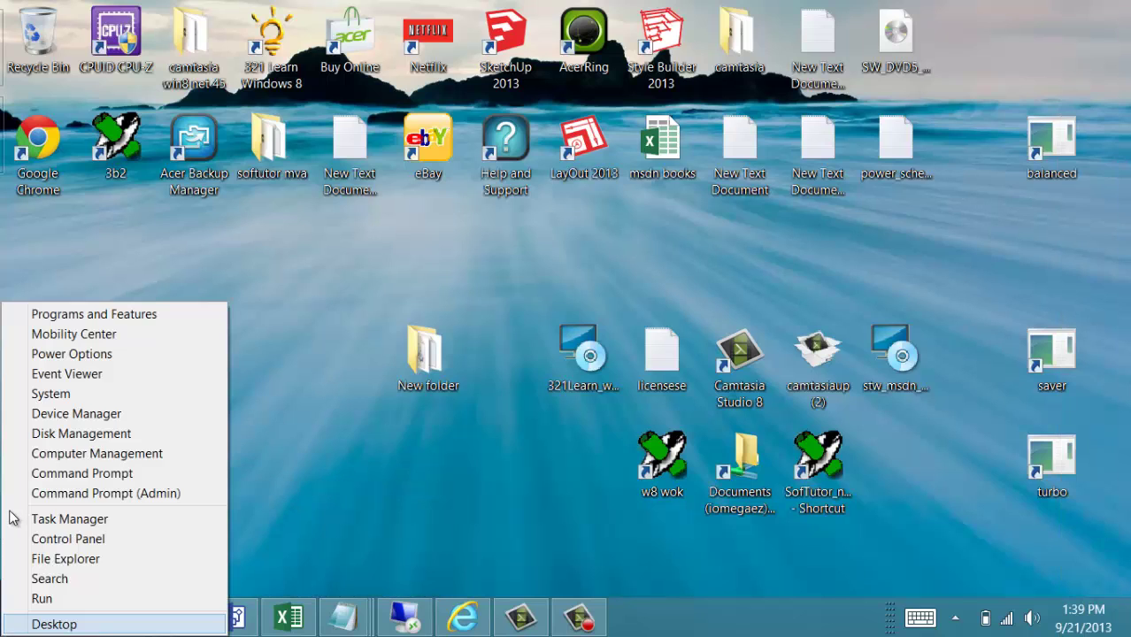
pyautogui.click(54, 394)
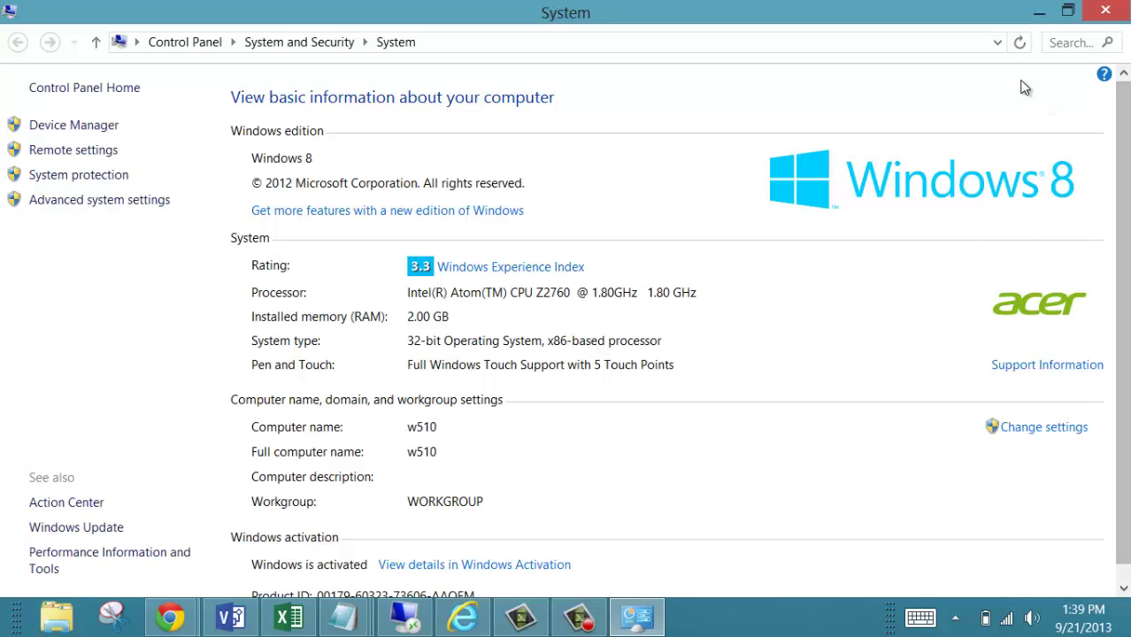
pyautogui.click(1026, 11)
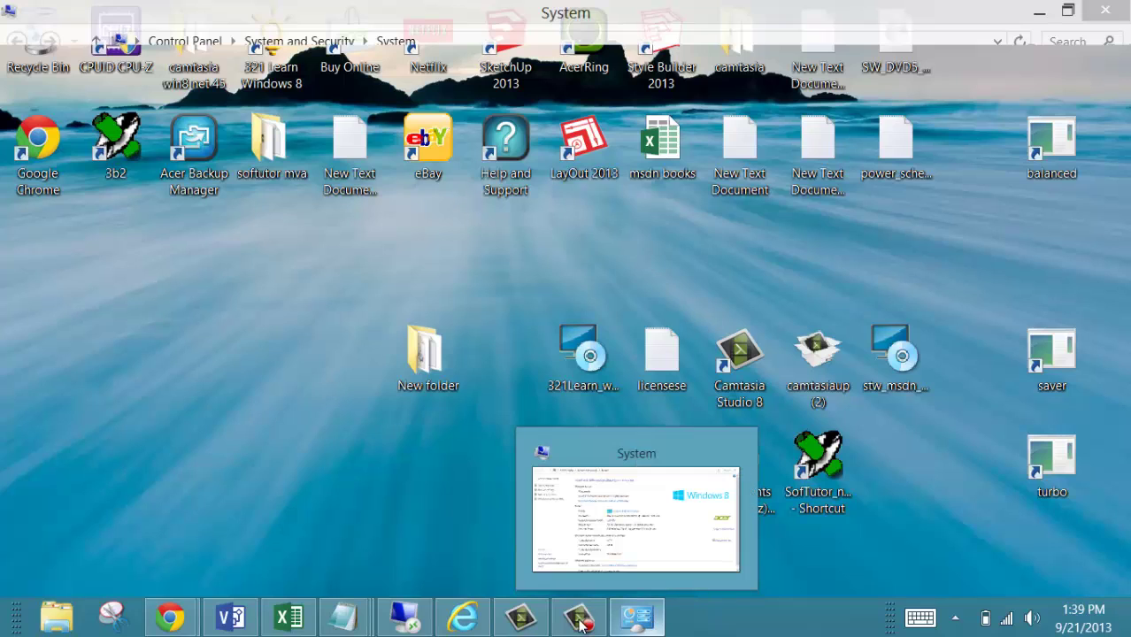
# Step: Bring up the 192.168.0.22 Remote Desktop Connection session, enlarge and reposition its window, and maximize it to full screen
pyautogui.moveTo(416, 626)
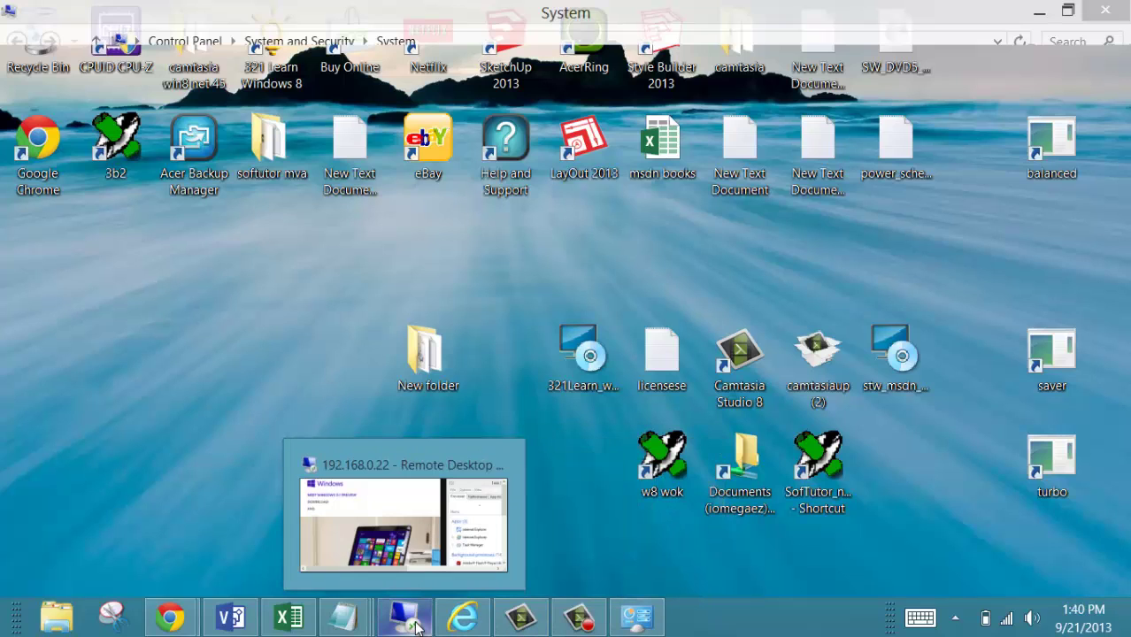
pyautogui.click(416, 626)
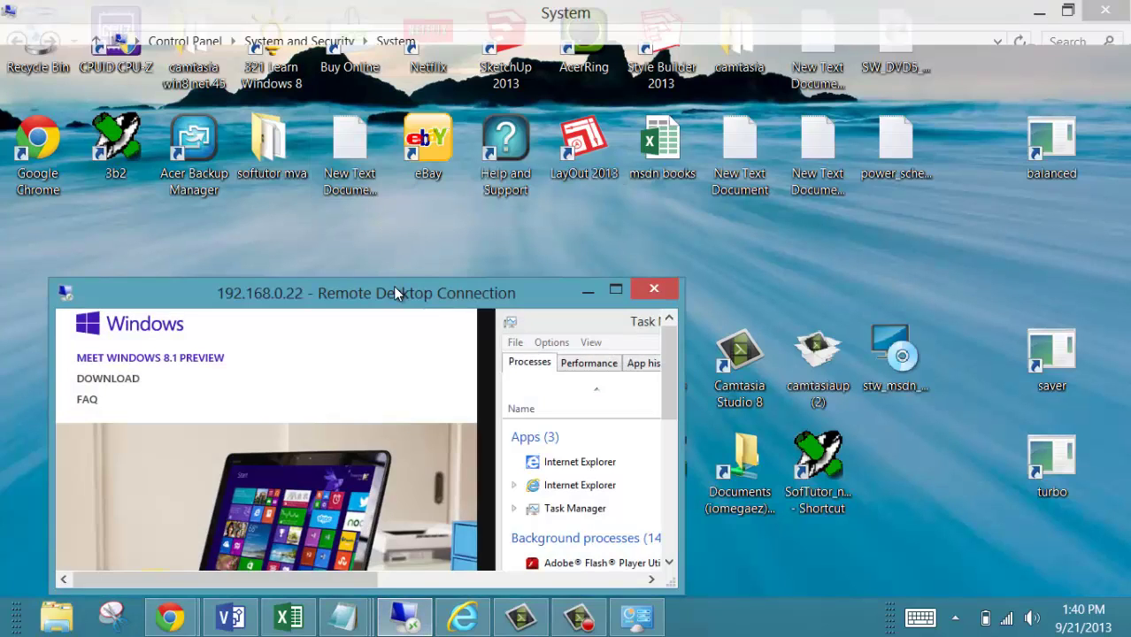
pyautogui.moveTo(427, 294); pyautogui.dragTo(471, 143)
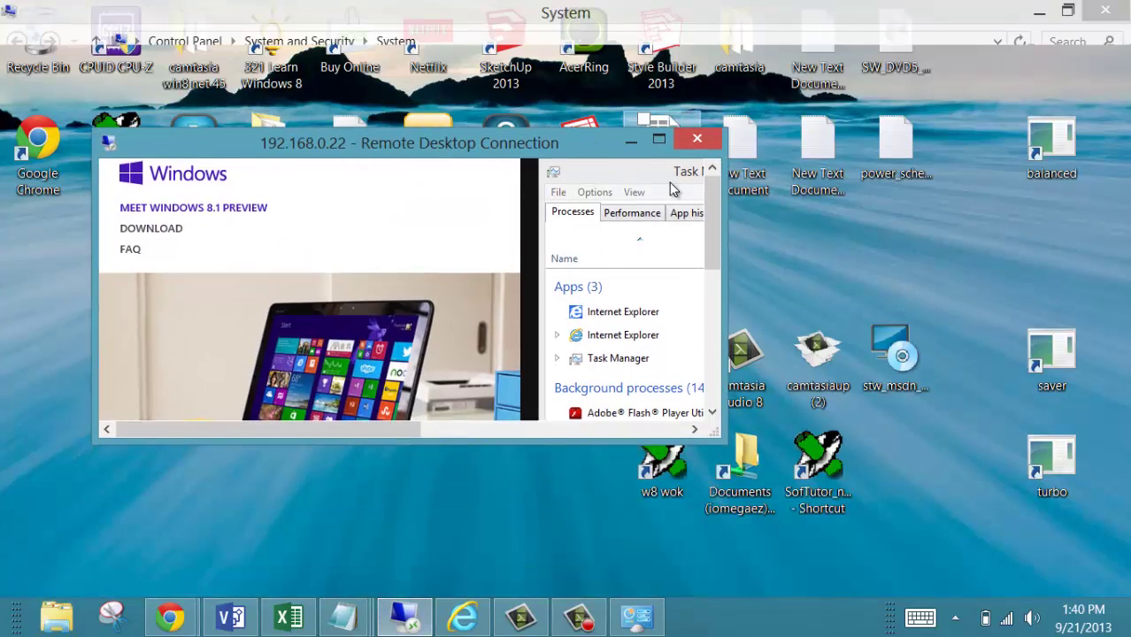
pyautogui.moveTo(717, 434); pyautogui.dragTo(950, 598)
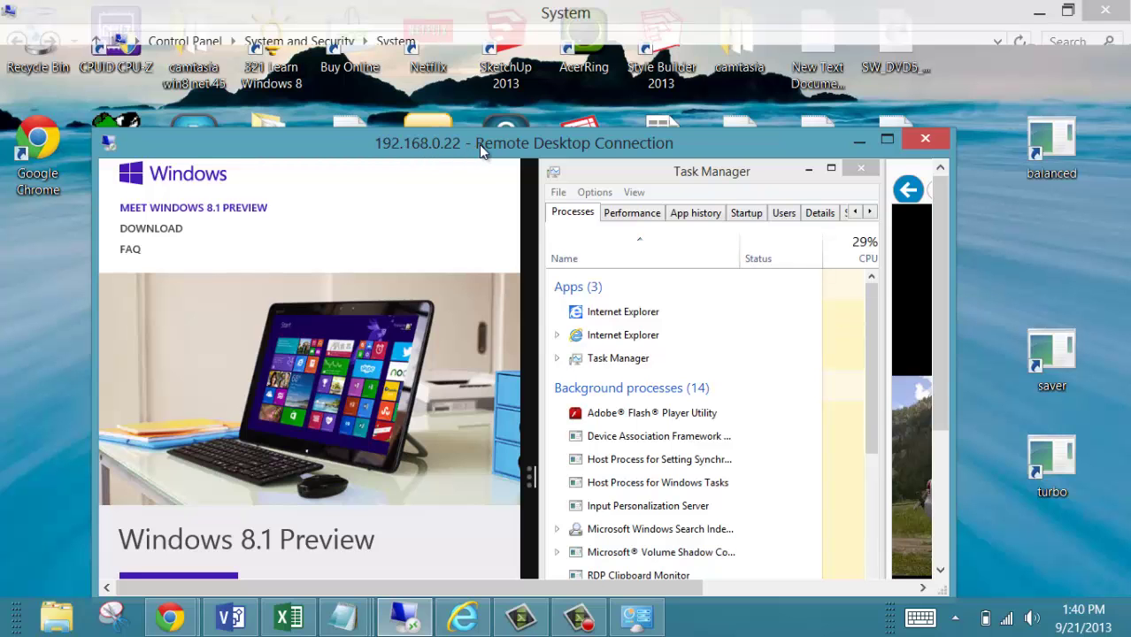
pyautogui.moveTo(479, 144); pyautogui.dragTo(468, 31)
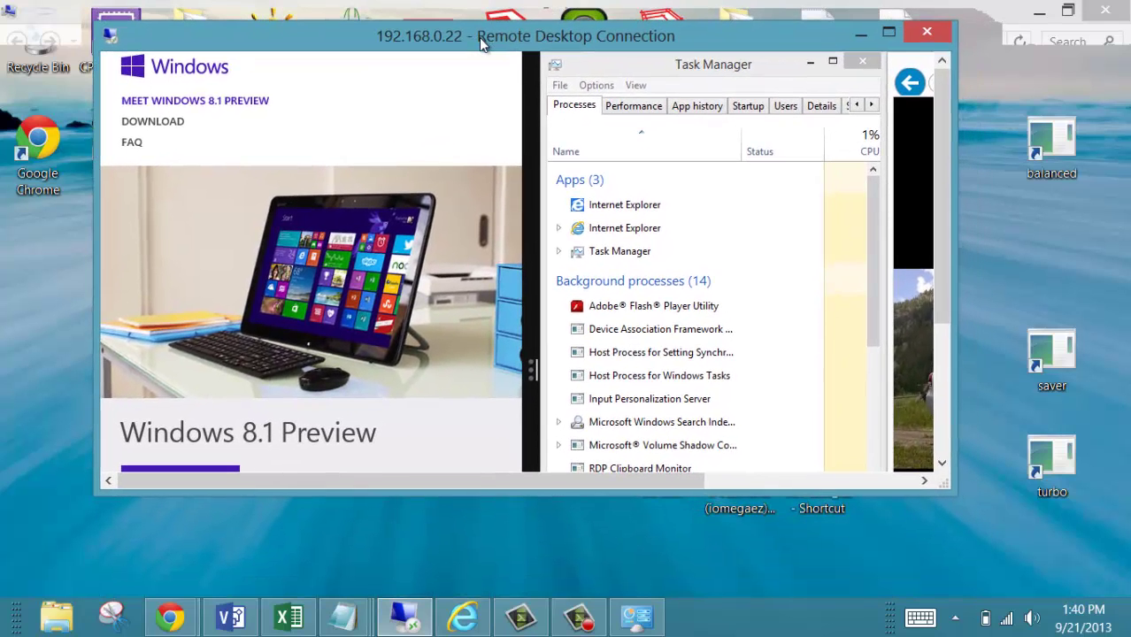
pyautogui.click(888, 31)
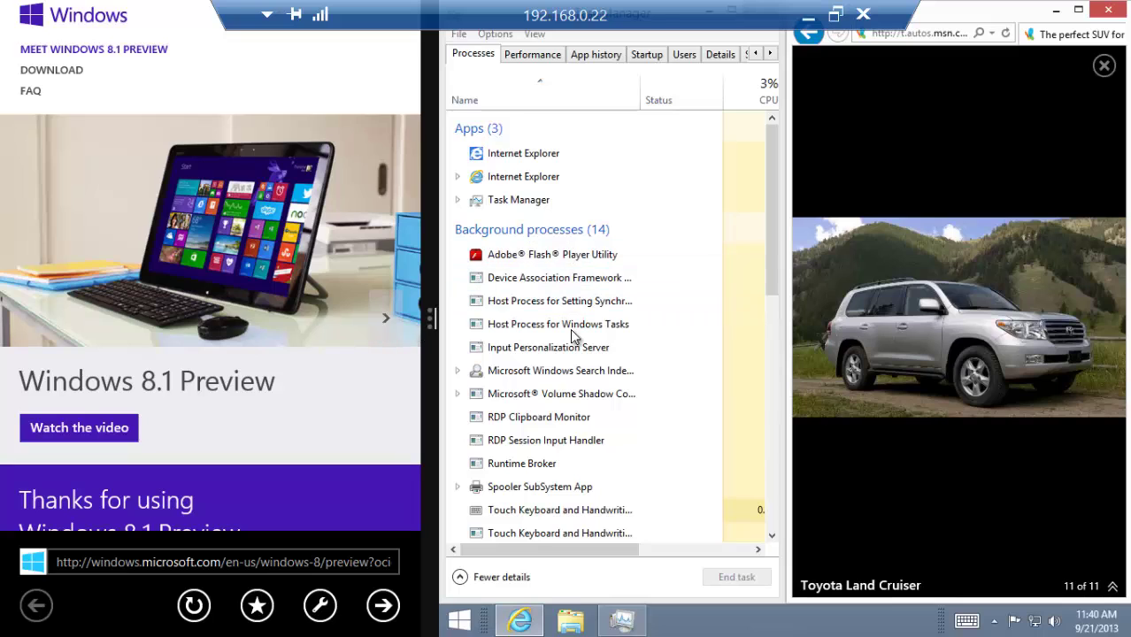
# Step: Pull the browser and Task Manager windows into floating positions, and resize the split to leave the snapped app about a quarter of the screen
pyautogui.moveTo(1018, 18); pyautogui.dragTo(1008, 72)
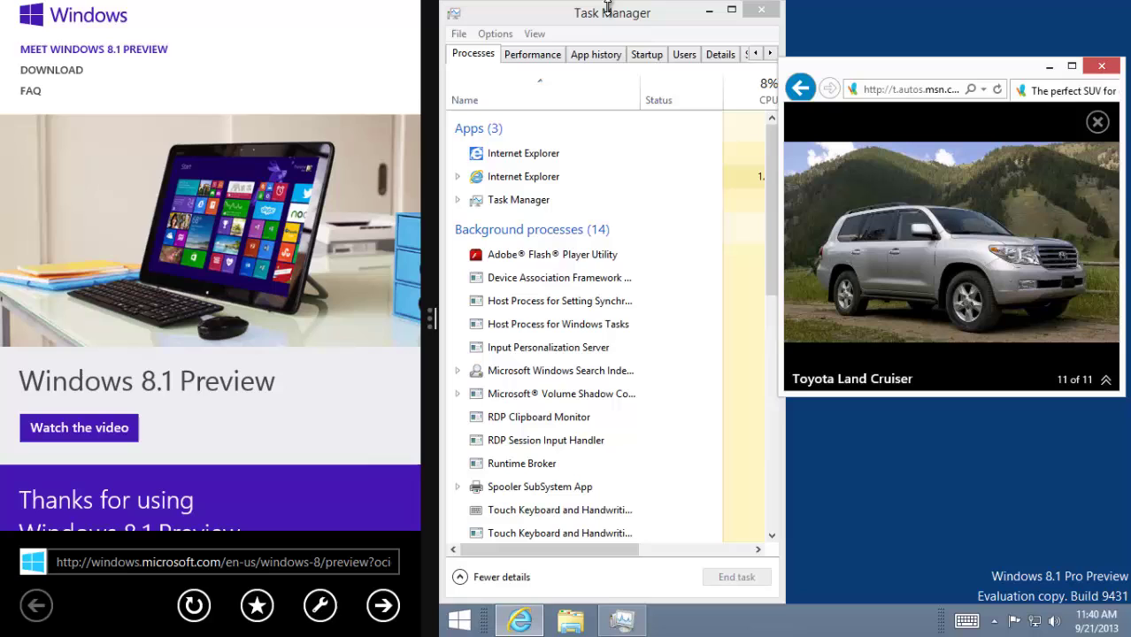
pyautogui.moveTo(609, 15); pyautogui.dragTo(670, 140)
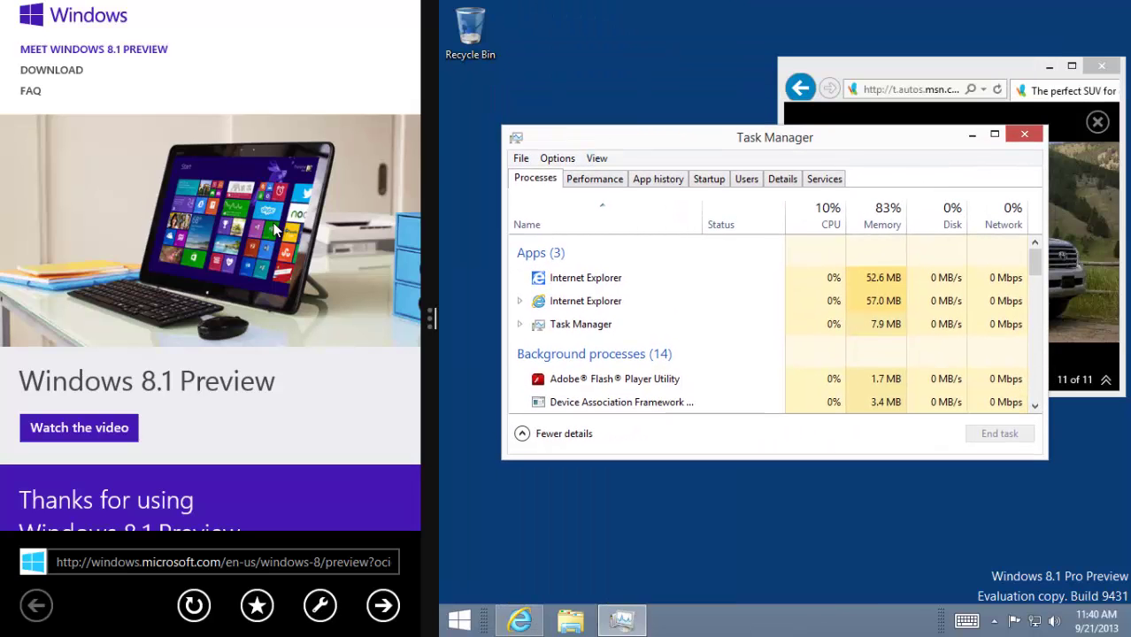
pyautogui.moveTo(434, 303); pyautogui.dragTo(548, 307)
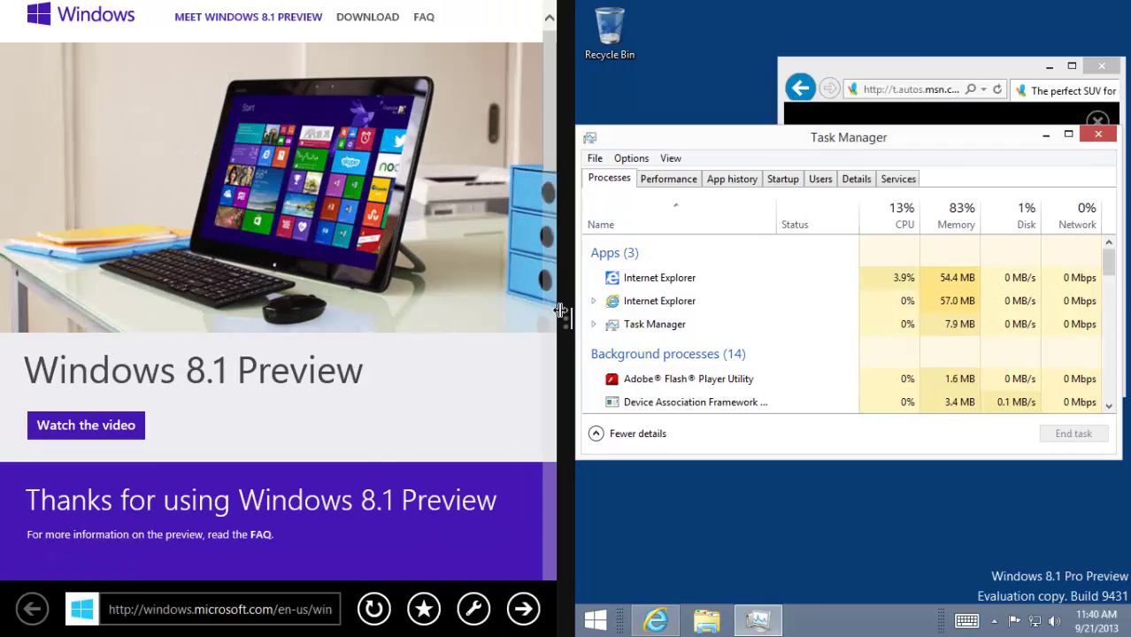
pyautogui.moveTo(472, 325); pyautogui.dragTo(345, 324)
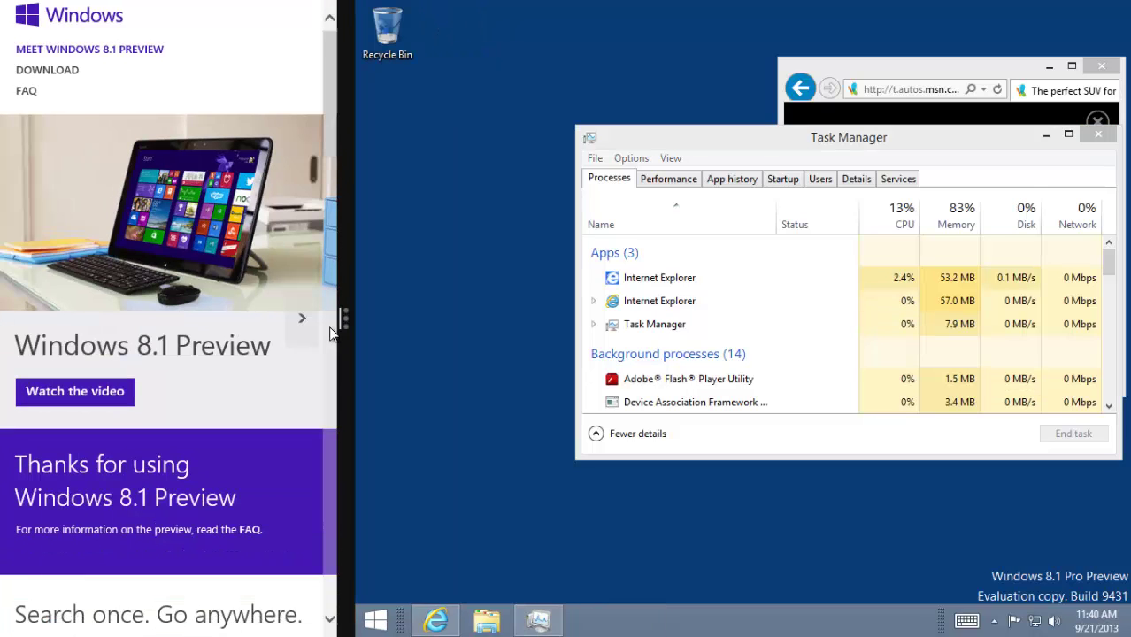
pyautogui.moveTo(344, 323); pyautogui.dragTo(671, 340)
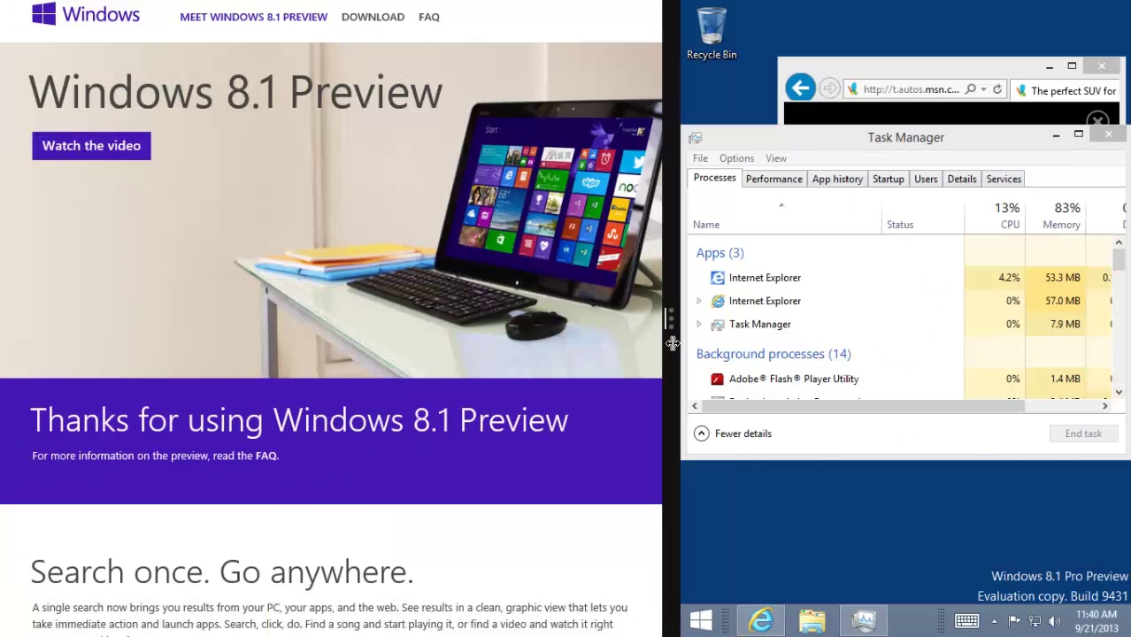
pyautogui.moveTo(517, 349); pyautogui.dragTo(263, 344)
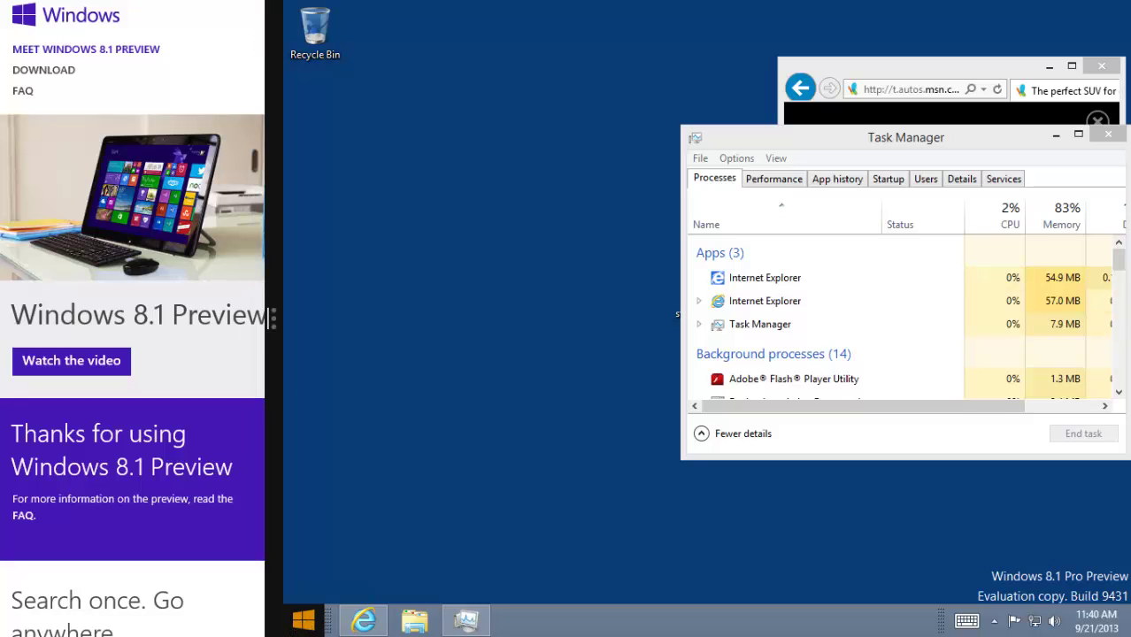
# Step: Open the remote computer's System information from the Start button's context commands, view its Windows edition, and minimize the window
pyautogui.rightClick(301, 622)
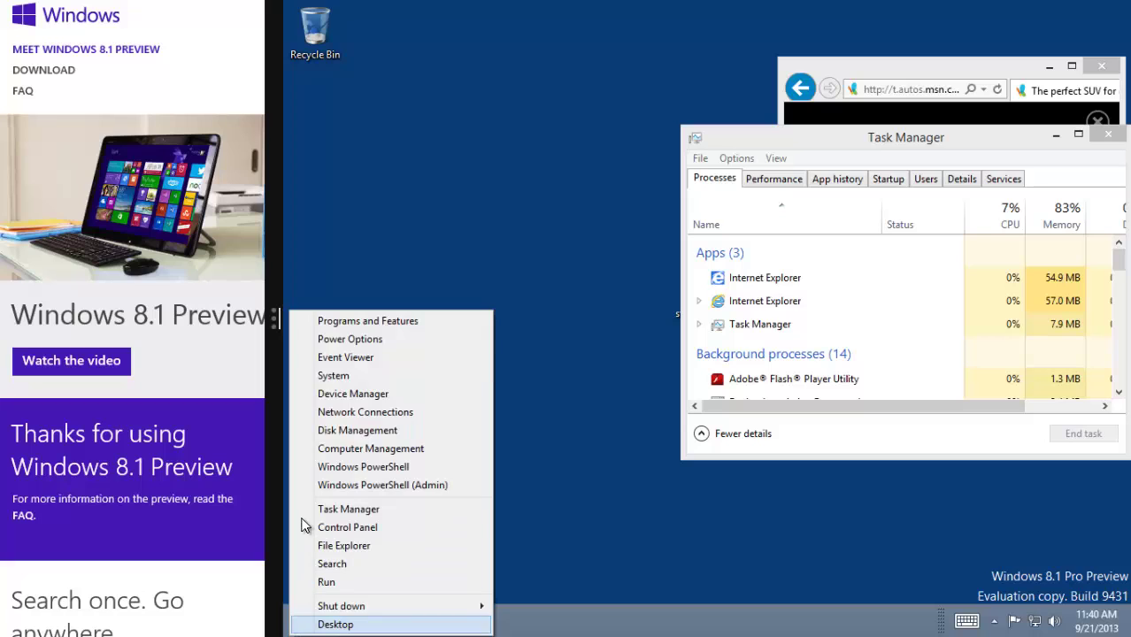
pyautogui.click(322, 378)
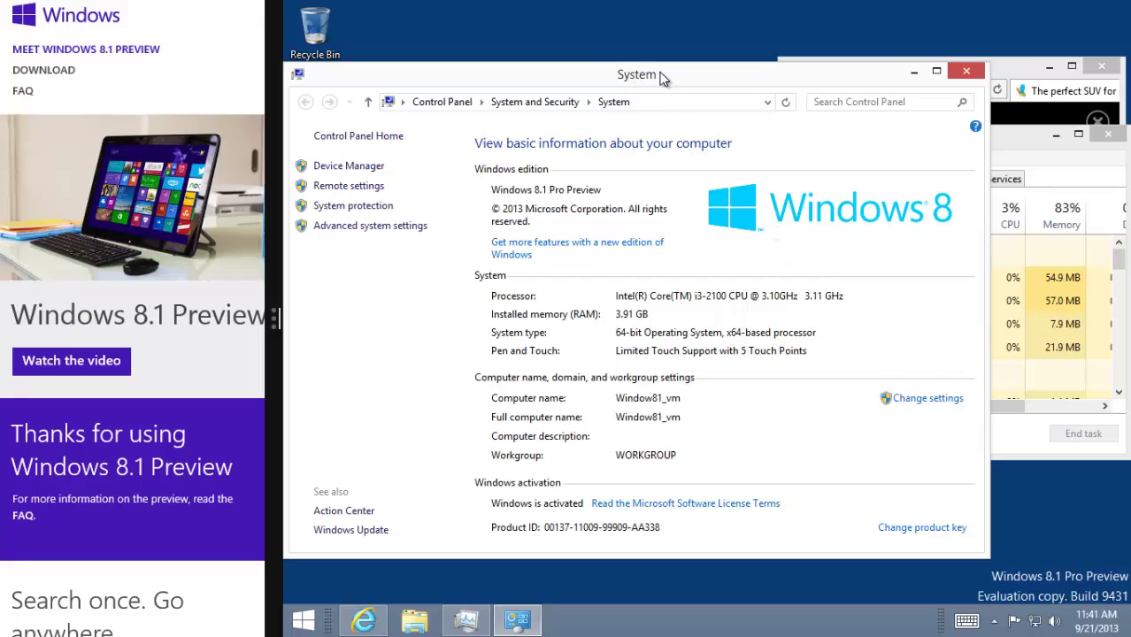
pyautogui.moveTo(687, 78); pyautogui.dragTo(766, 84)
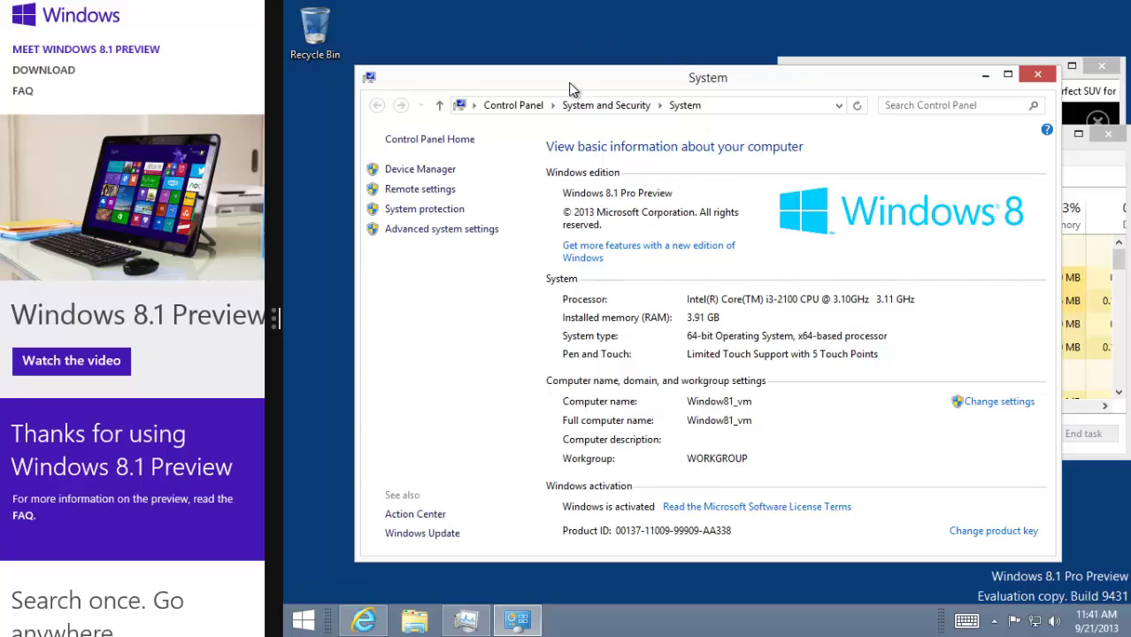
pyautogui.moveTo(567, 83); pyautogui.dragTo(579, 94)
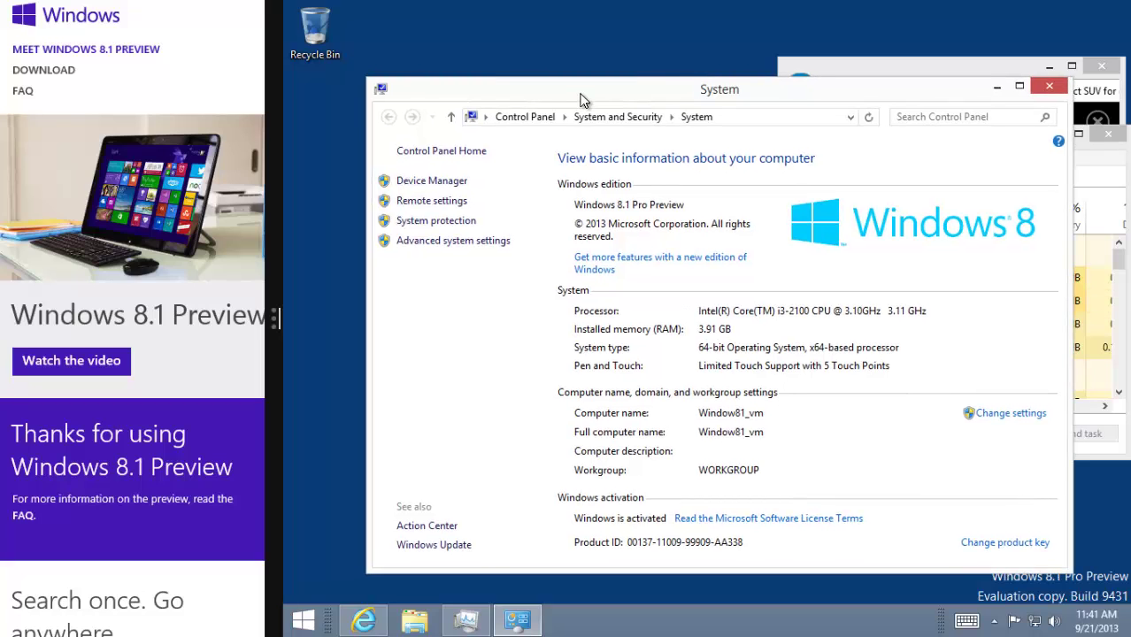
pyautogui.moveTo(584, 88); pyautogui.dragTo(593, 71)
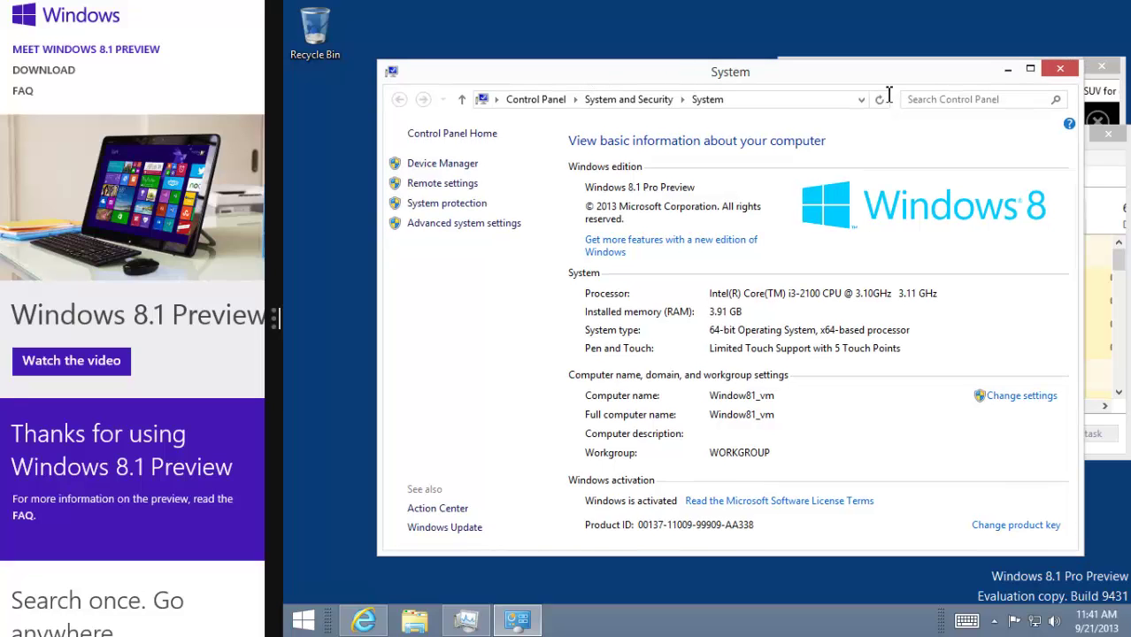
pyautogui.click(1006, 69)
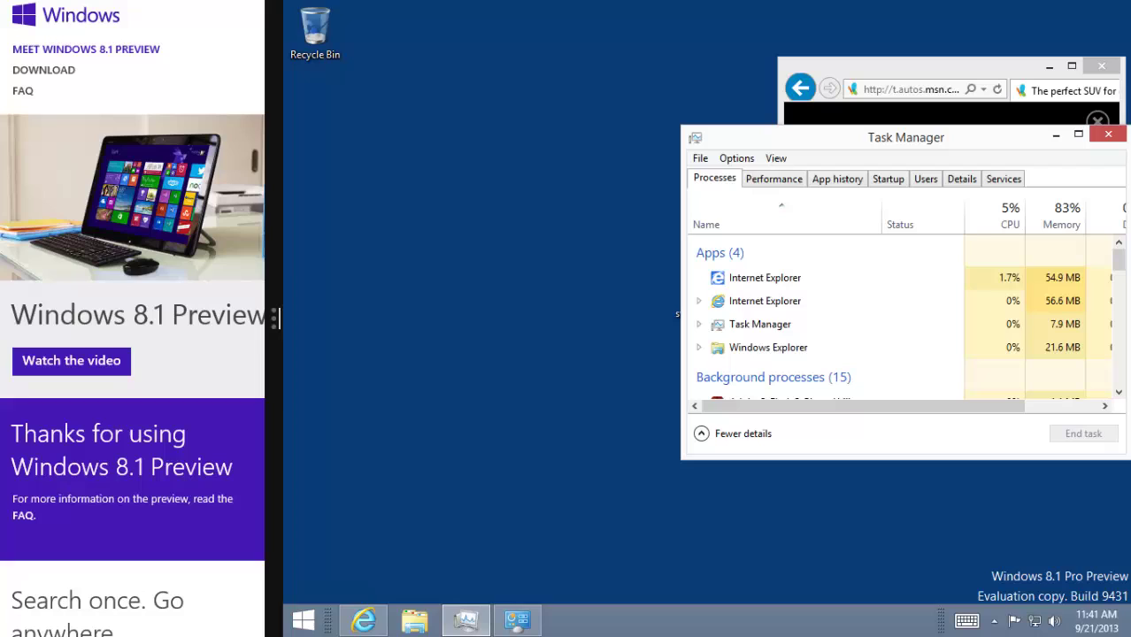
# Step: Pin the remote session's connection bar and move the Task Manager window to the middle of the remote desktop
pyautogui.moveTo(566, 4)
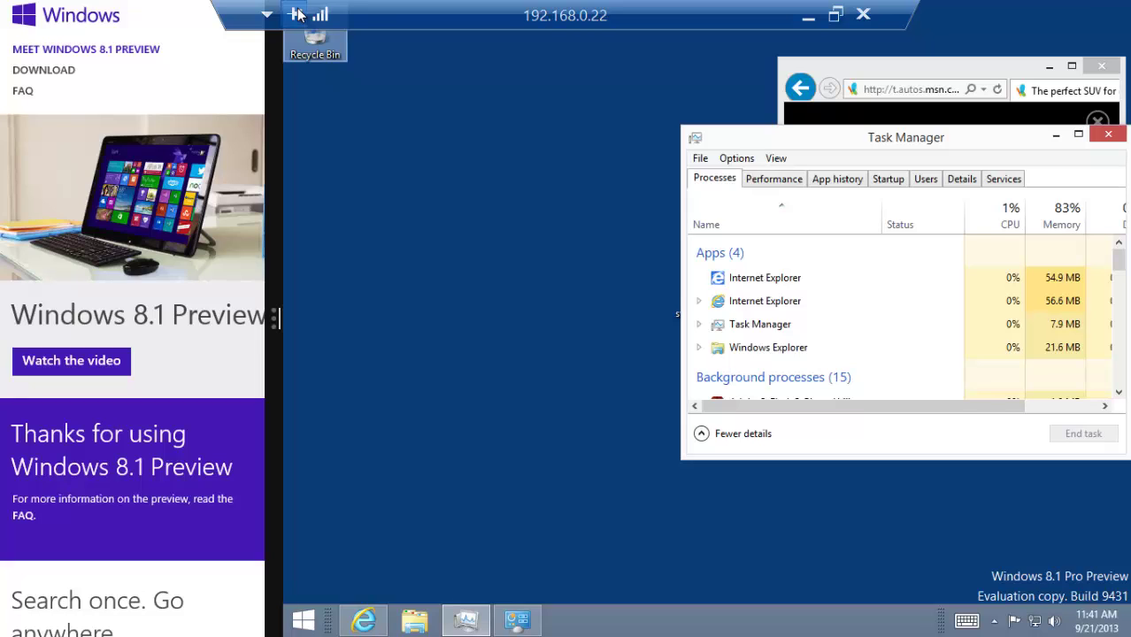
pyautogui.click(296, 14)
pyautogui.moveTo(905, 137); pyautogui.dragTo(677, 184)
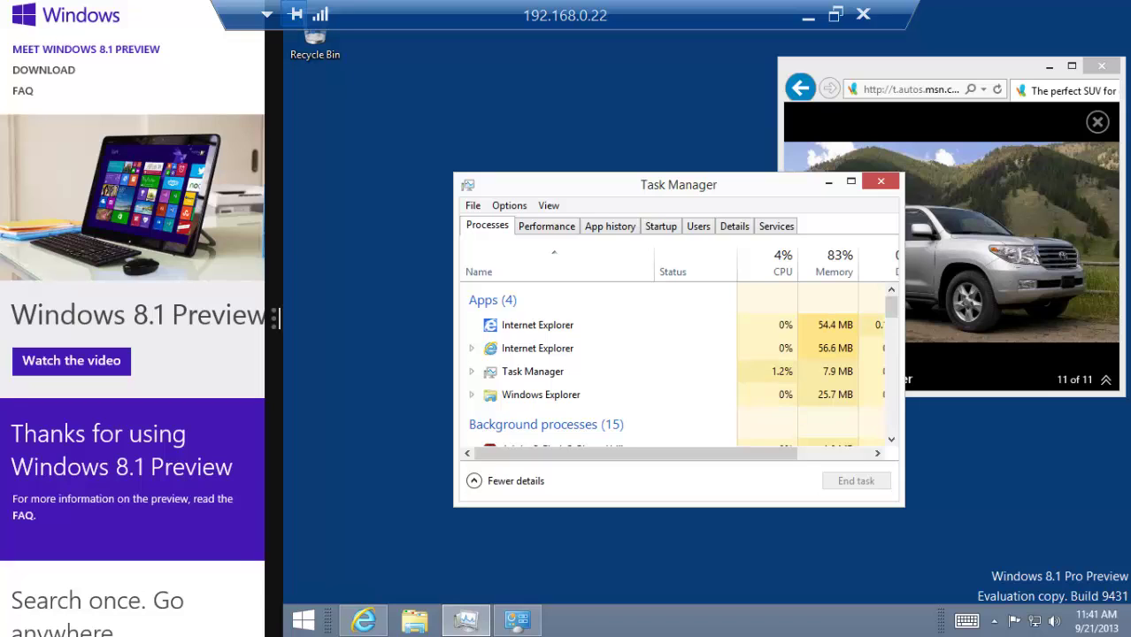
# Step: Show the charms, go to the remote Start screen, and browse its tiles and the full Apps list sorted by name
pyautogui.press('super+c')
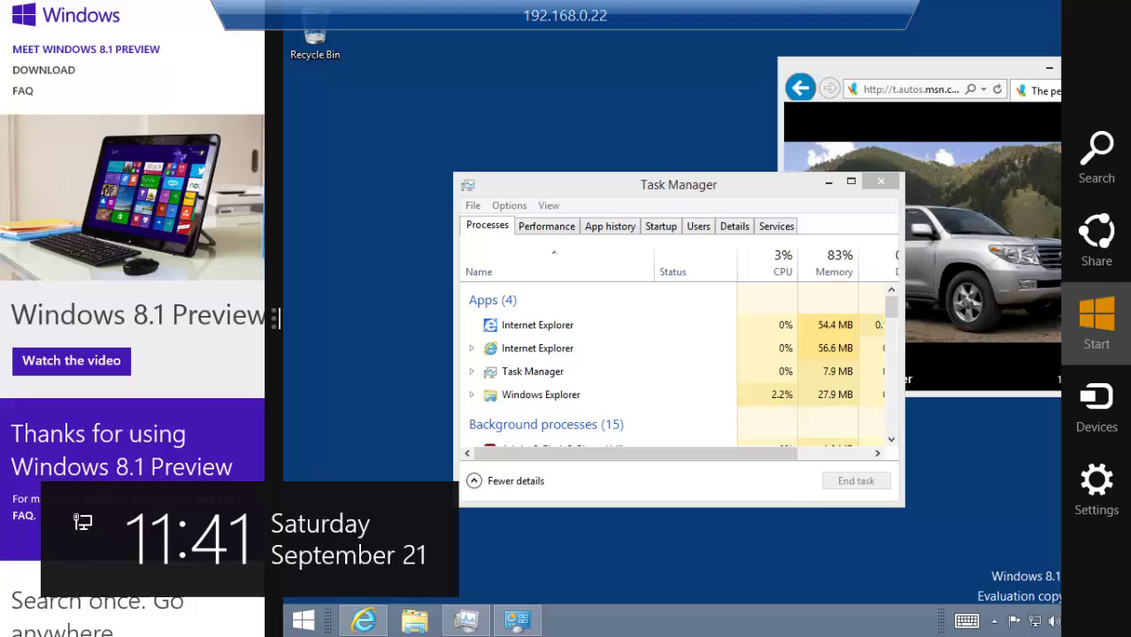
pyautogui.press('super')
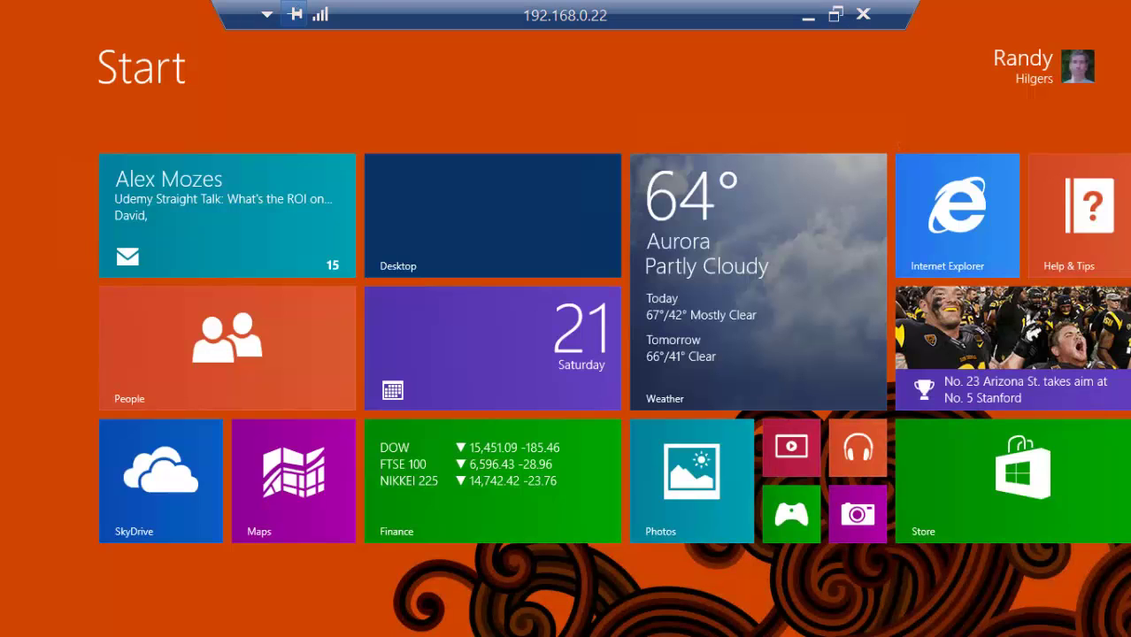
pyautogui.scroll(-3, 566, 348)
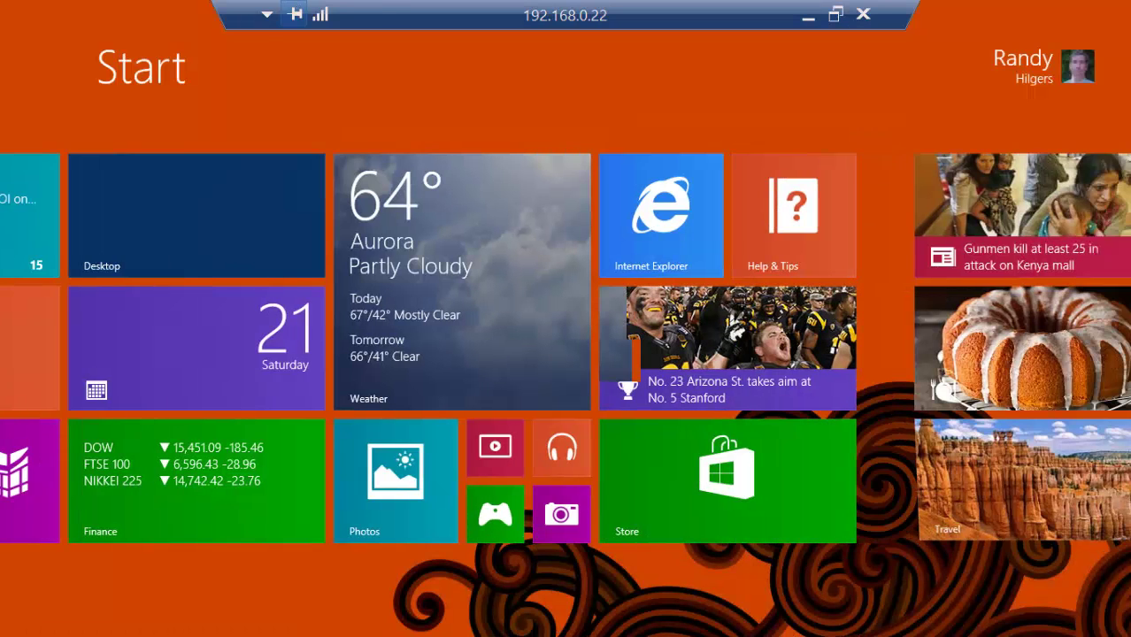
pyautogui.hotkey('ctrl', 'Tab')
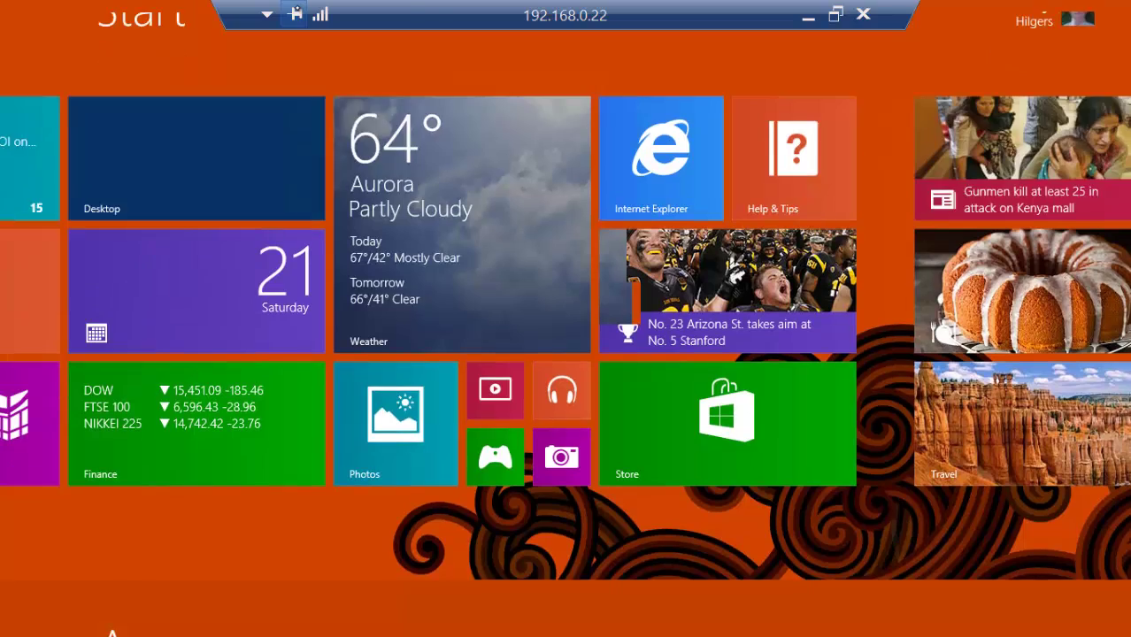
pyautogui.hotkey('ctrl', 'Tab')
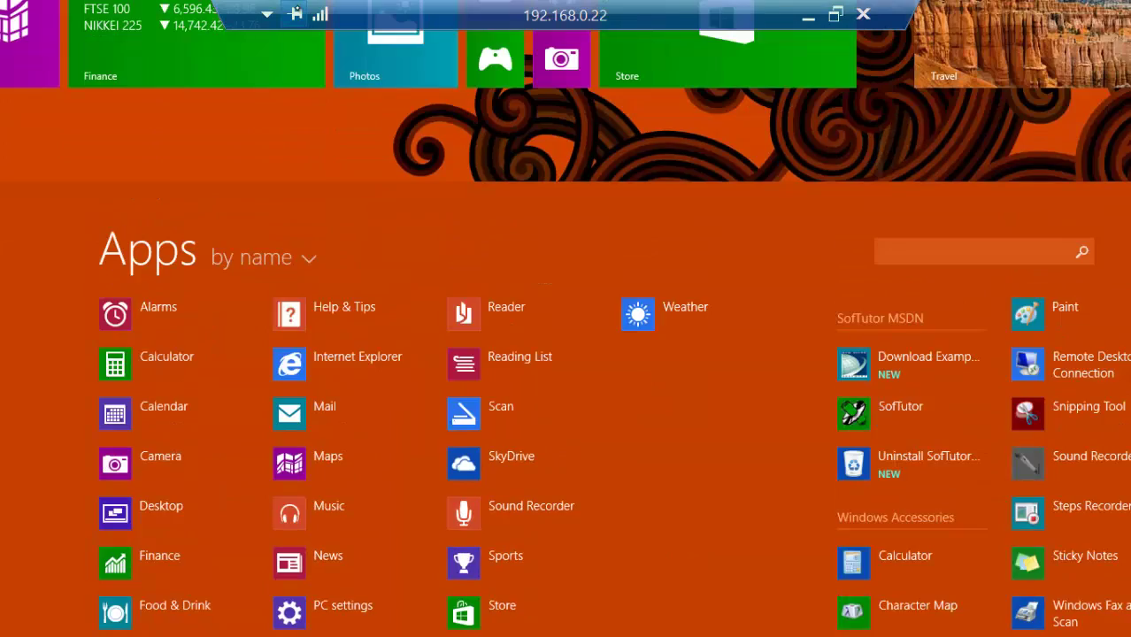
pyautogui.hotkey('ctrl', 'Tab')
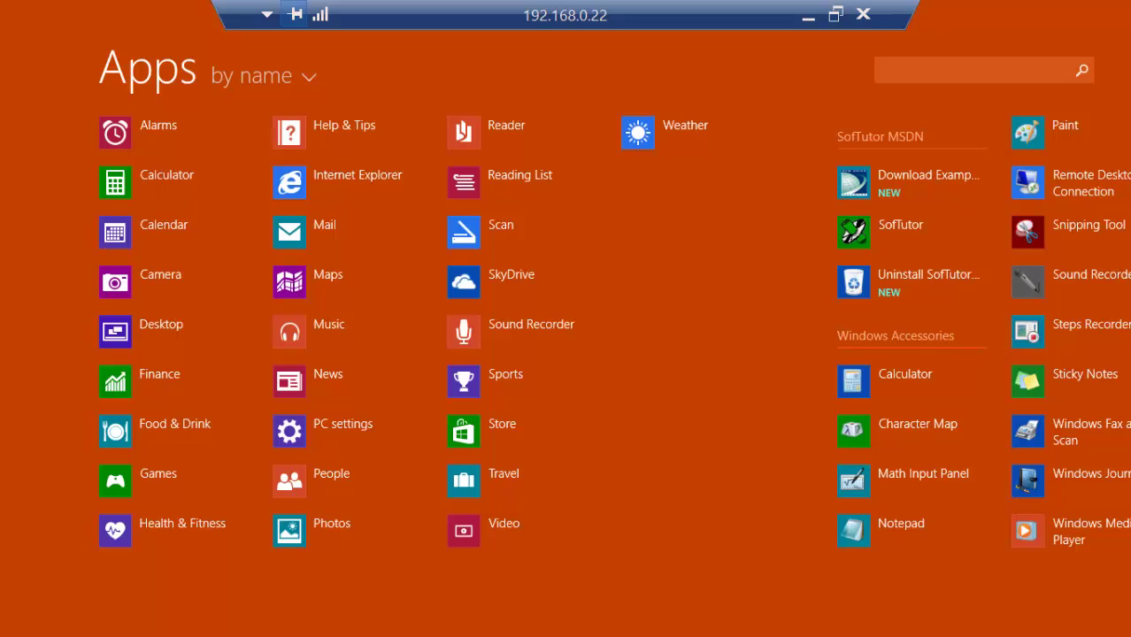
pyautogui.scroll(-3, 566, 332)
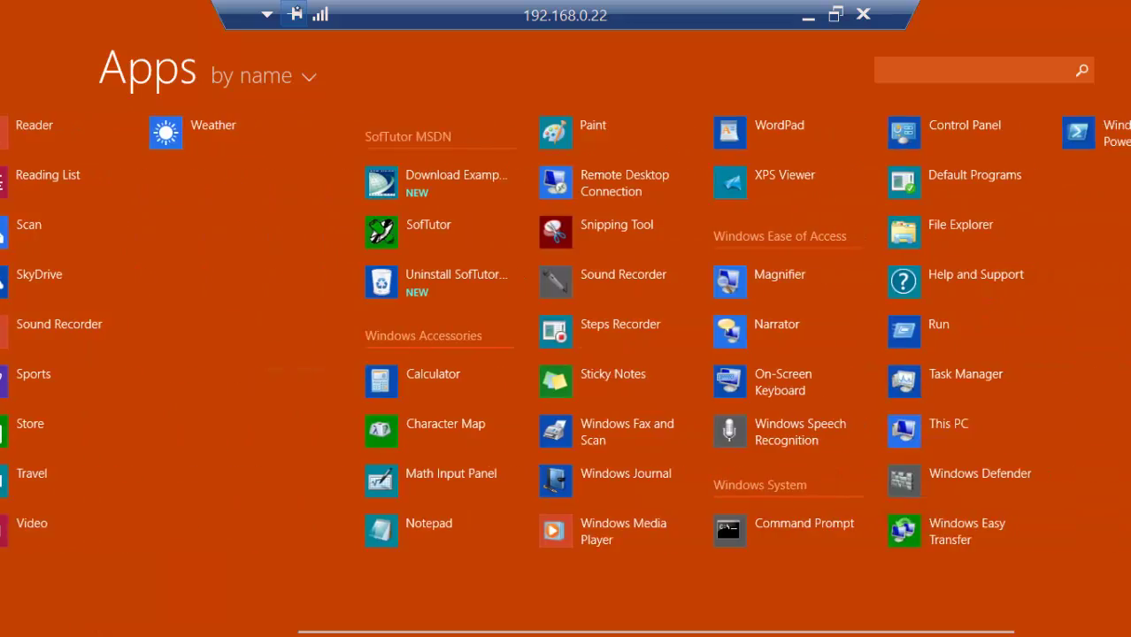
pyautogui.scroll(3, 565, 332)
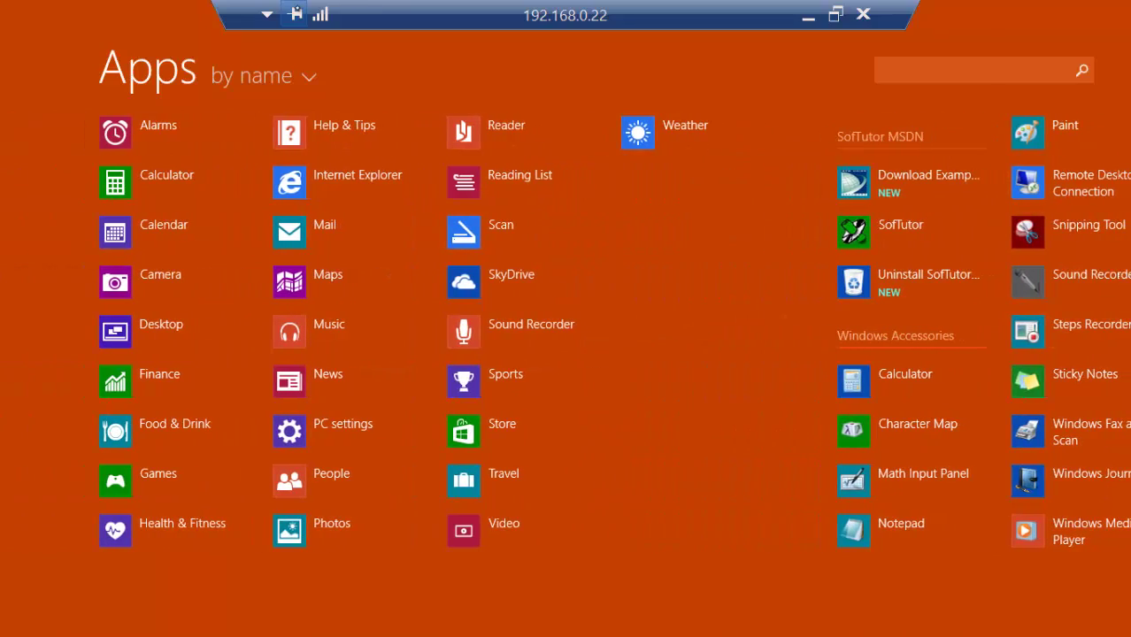
# Step: Toggle the app commands in the Apps view and display the charms over it
pyautogui.press('super+z')
pyautogui.press('super+z')
pyautogui.press('super+c')
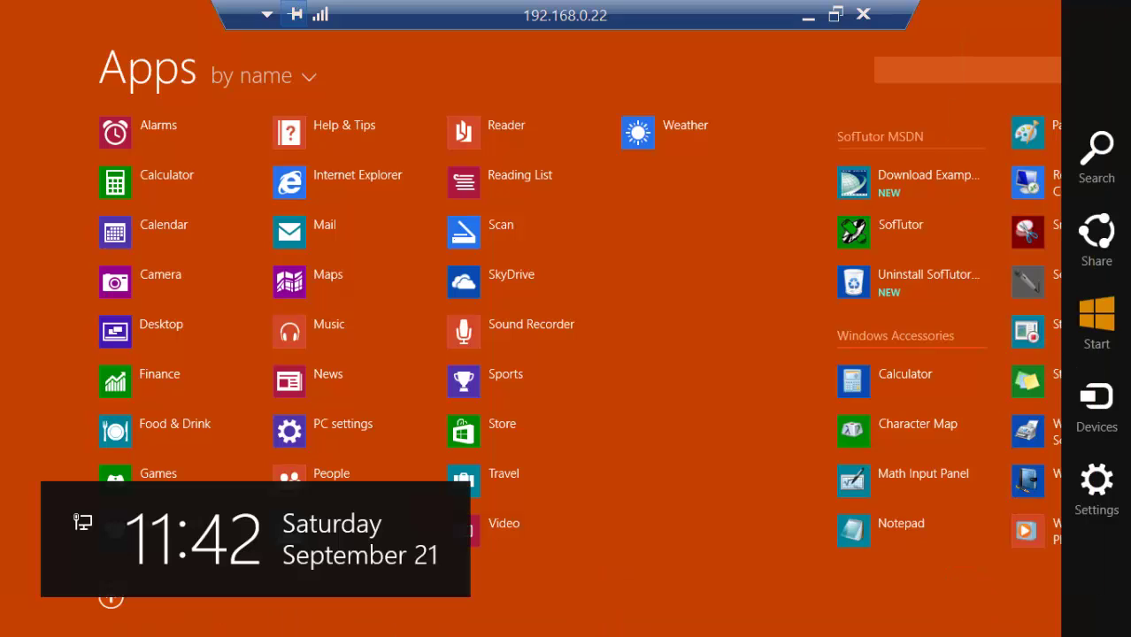
# Step: Search everywhere for "soft" on the remote computer, view the suggestions, and clear the query
pyautogui.click(1096, 157)
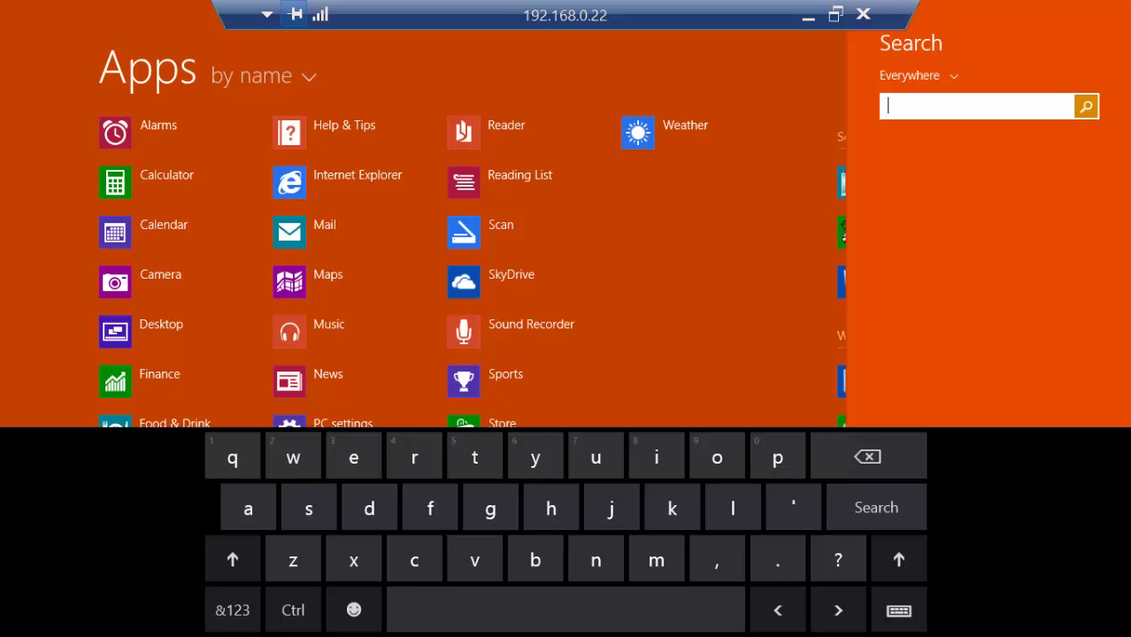
pyautogui.write('so')
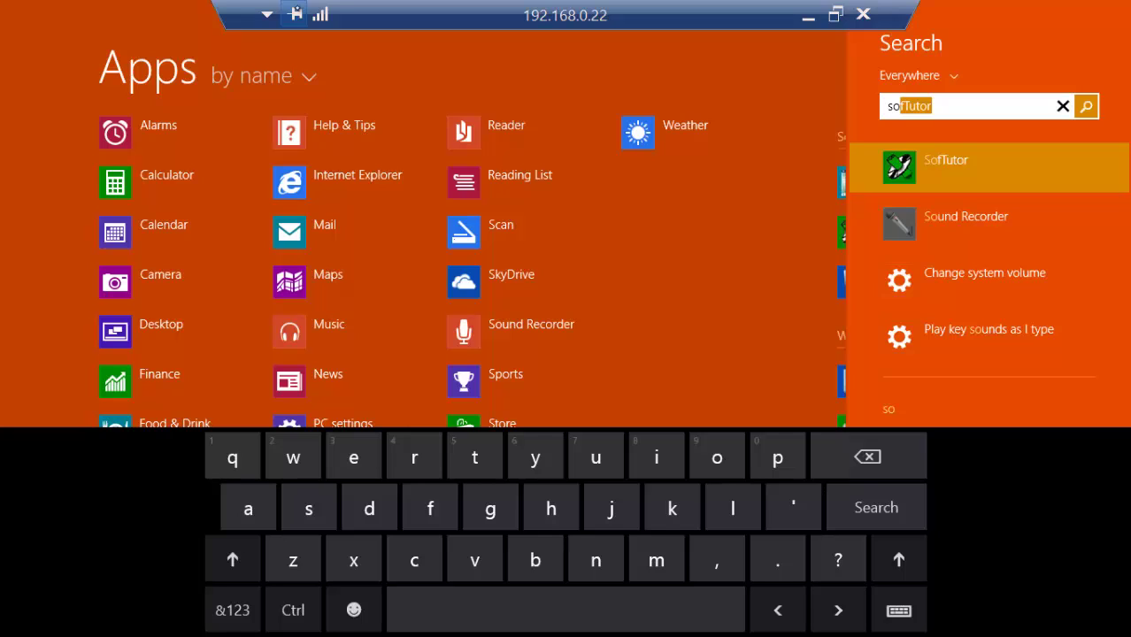
pyautogui.write('ft')
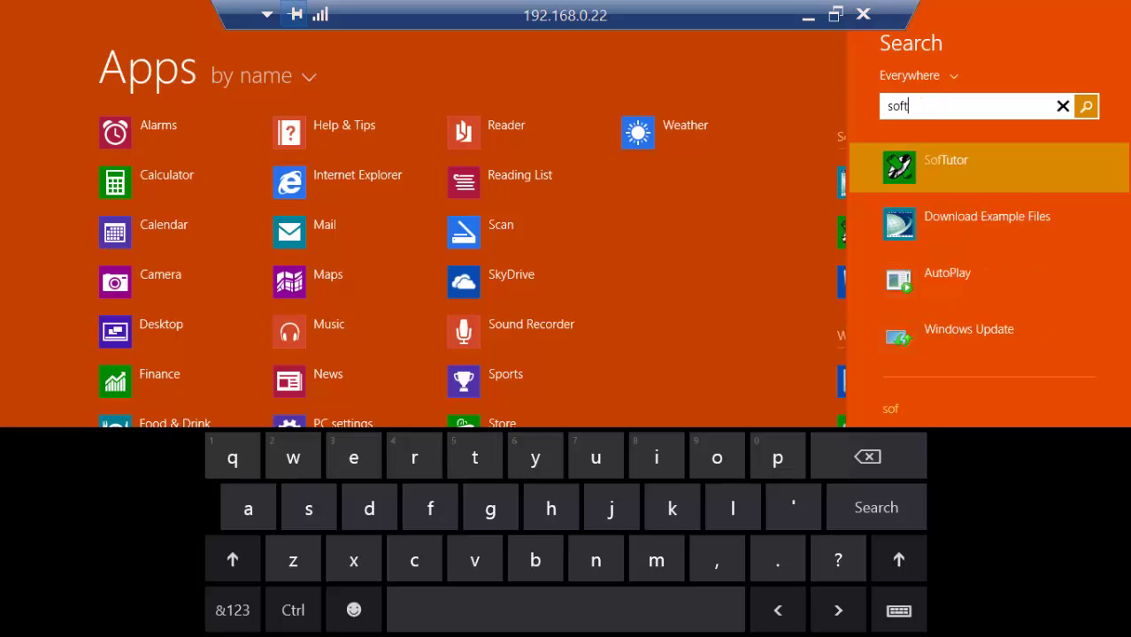
pyautogui.press('BackSpace')
pyautogui.press('BackSpace')
pyautogui.press('BackSpace')
pyautogui.press('BackSpace')
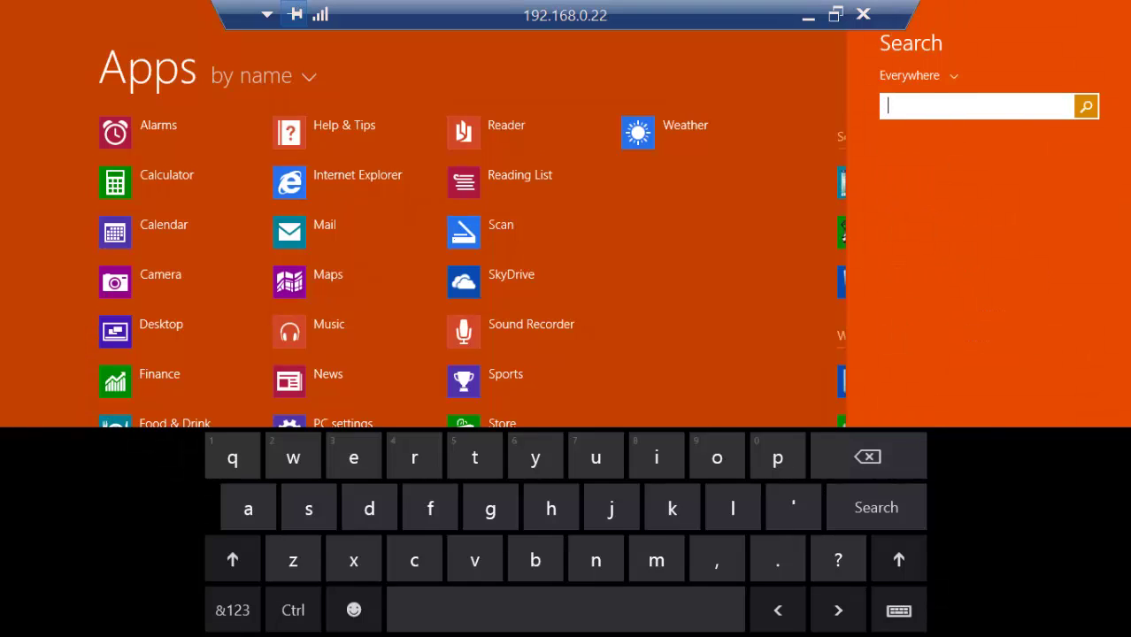
# Step: Search for "weather", pick the weather underground suggestion, and open the official wunderground.com site from the results
pyautogui.write('weat')
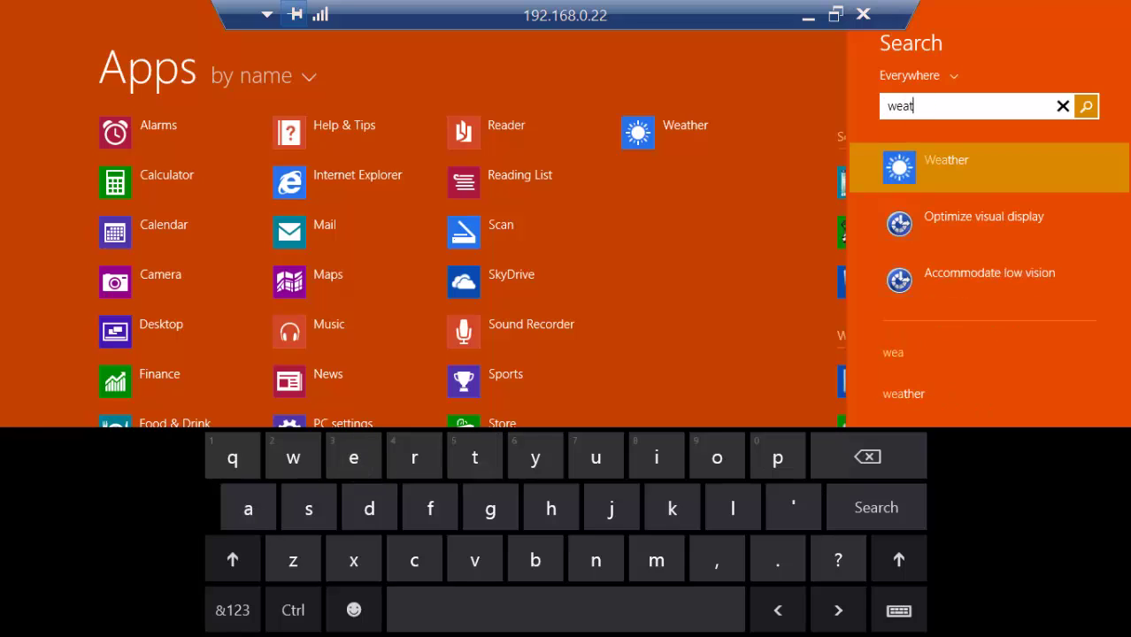
pyautogui.write('her')
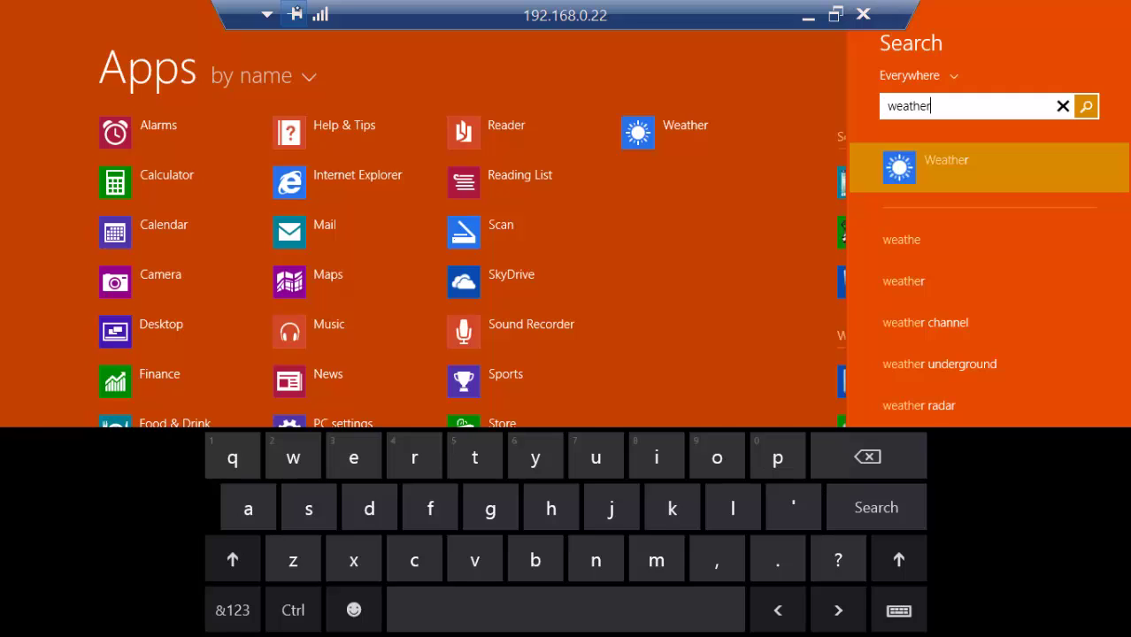
pyautogui.scroll(-1, 988, 354)
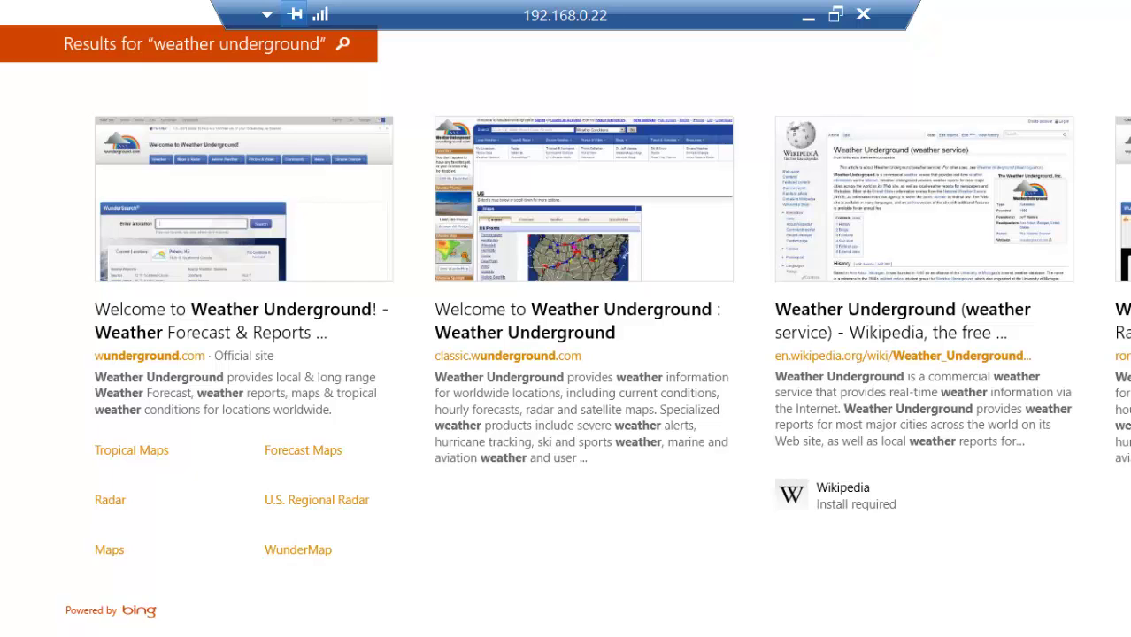
pyautogui.click(222, 225)
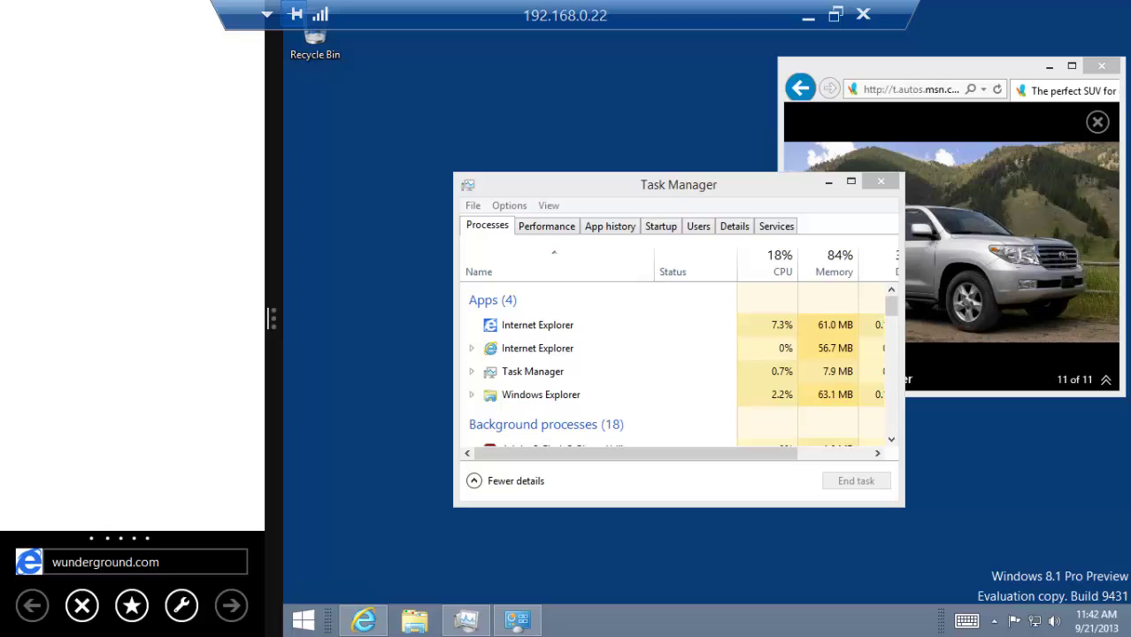
# Step: Resize the split between Weather Underground and the desktop, ending with the web page at about two fifths, and close Task Manager
pyautogui.moveTo(272, 317); pyautogui.dragTo(380, 317)
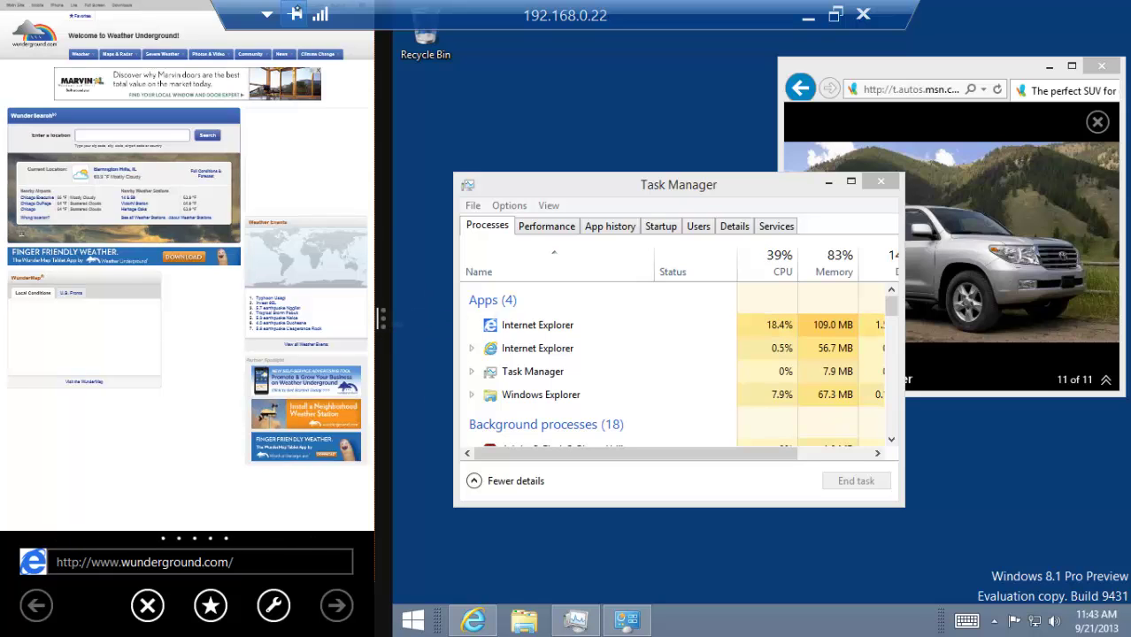
pyautogui.moveTo(380, 326); pyautogui.dragTo(563, 317)
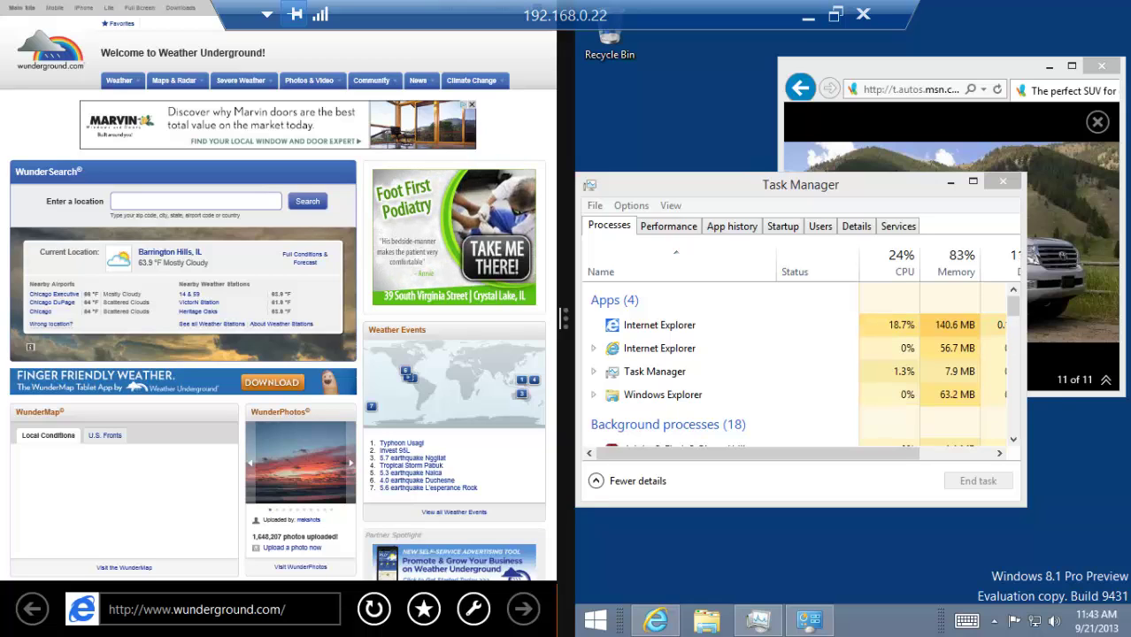
pyautogui.moveTo(563, 319); pyautogui.dragTo(341, 318)
pyautogui.click(115, 120)
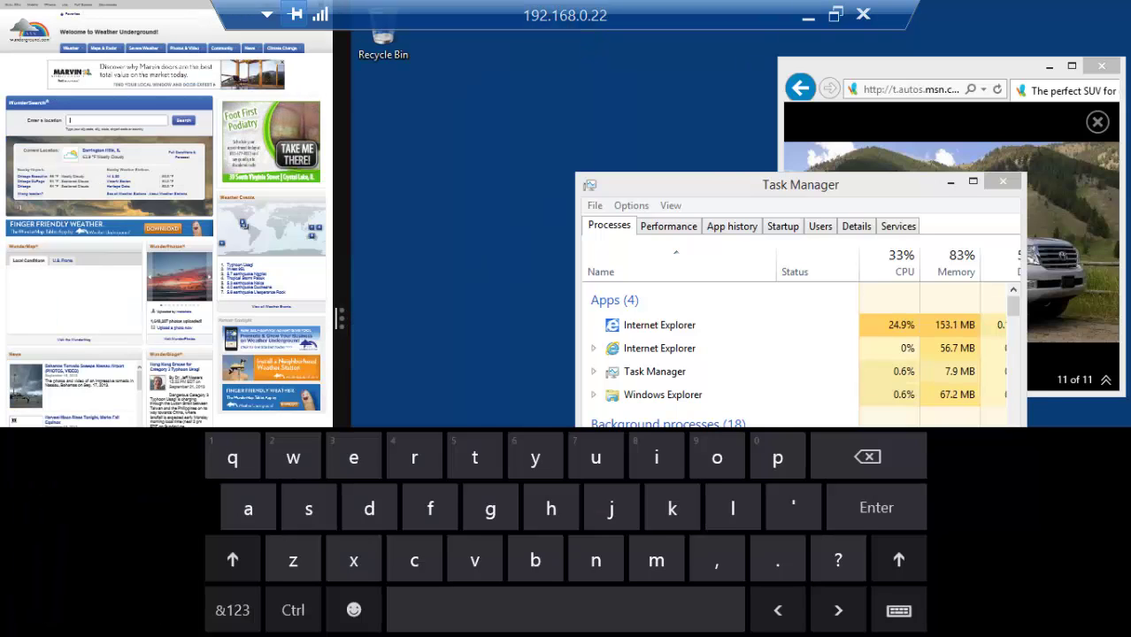
pyautogui.moveTo(341, 319); pyautogui.dragTo(442, 318)
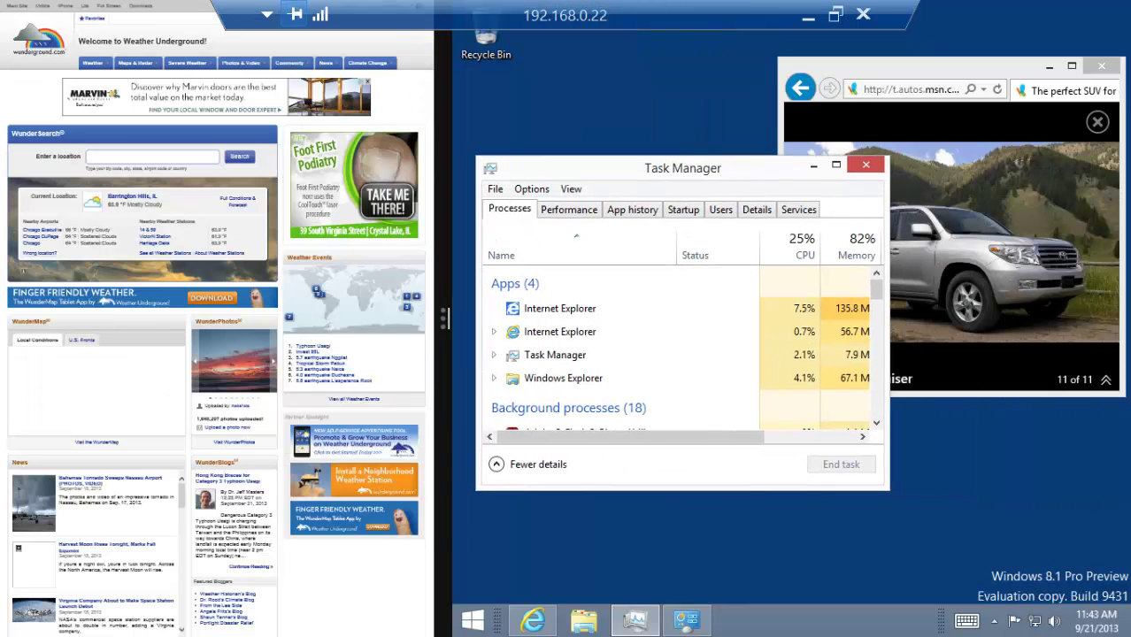
pyautogui.click(865, 164)
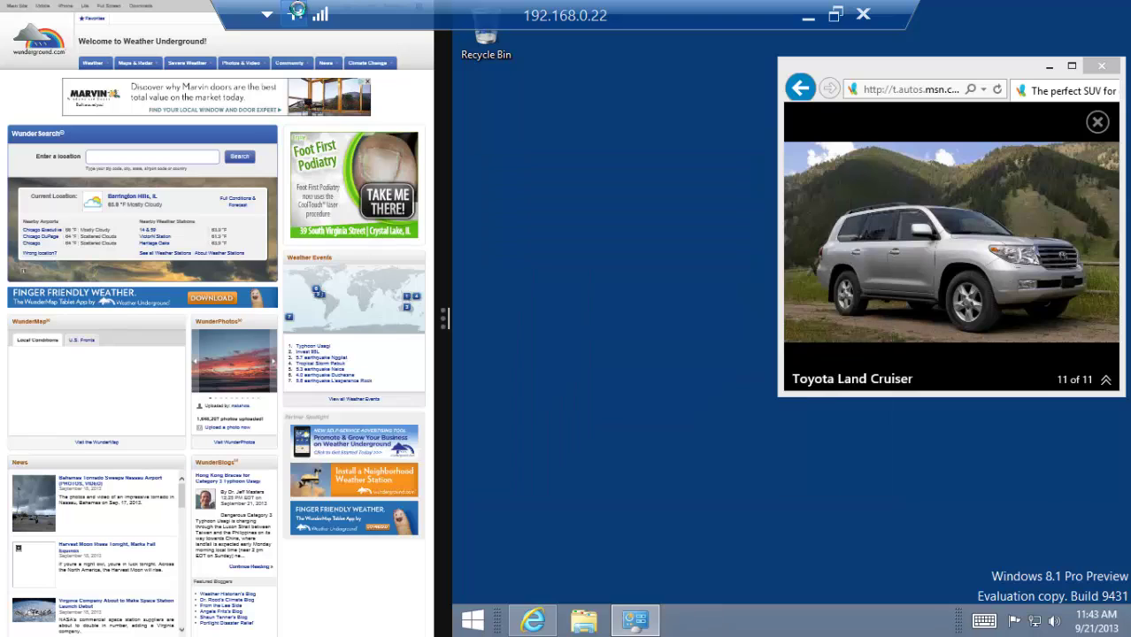
# Step: Search the remote computer for "so" to launch SofTutor, and move its window slightly lower on the desktop
pyautogui.press('super+c')
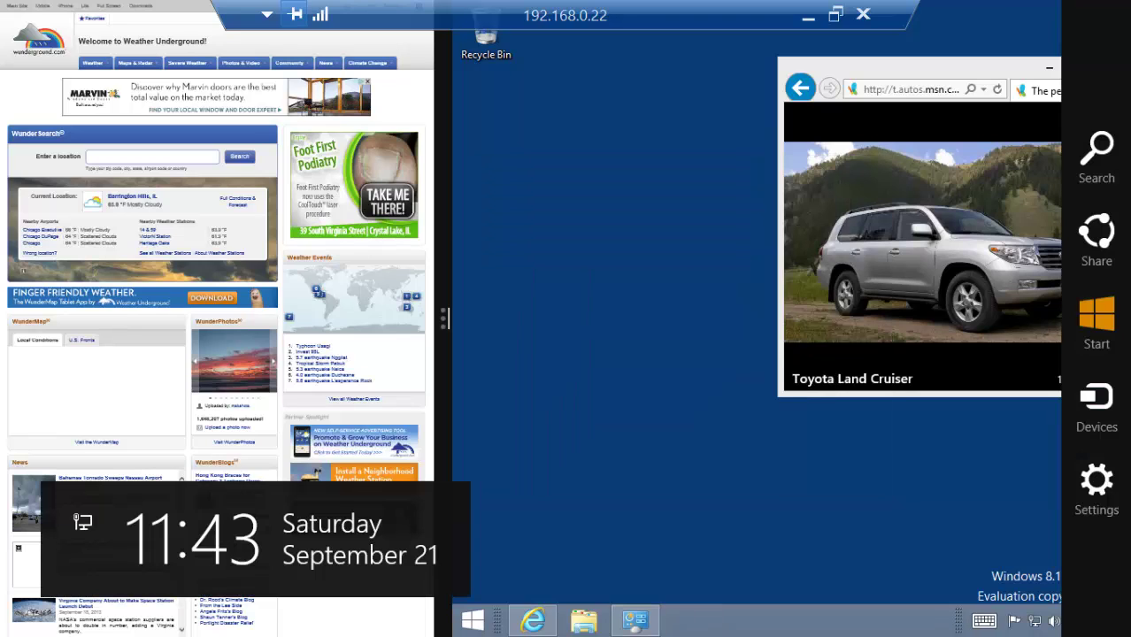
pyautogui.click(1096, 155)
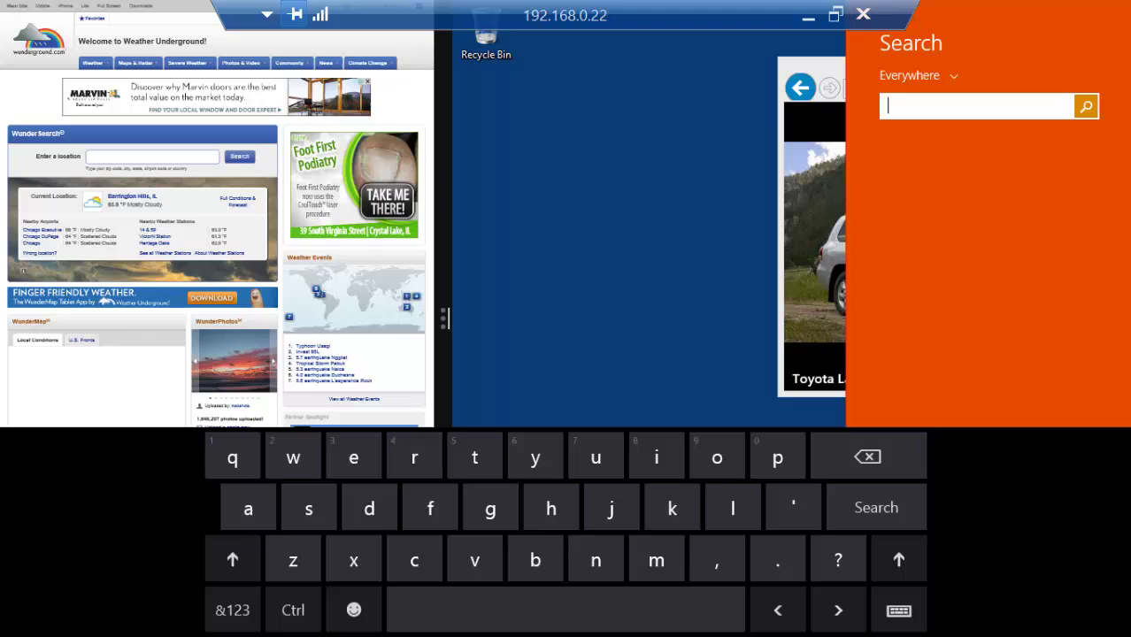
pyautogui.click(887, 106)
pyautogui.write('so')
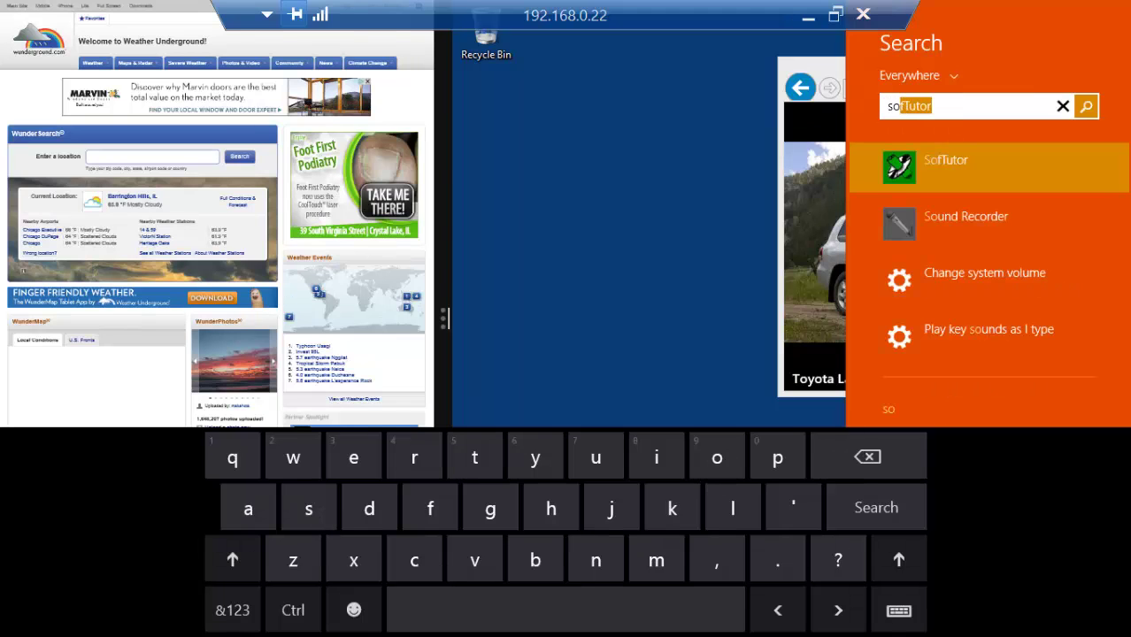
pyautogui.press('Return')
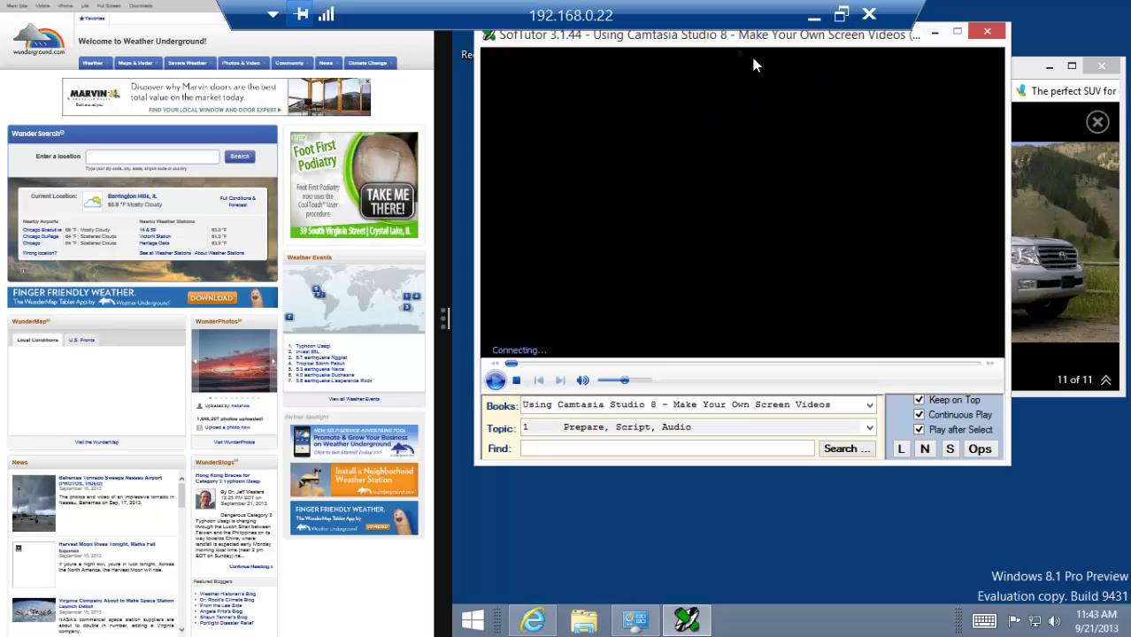
pyautogui.moveTo(715, 37); pyautogui.dragTo(742, 97)
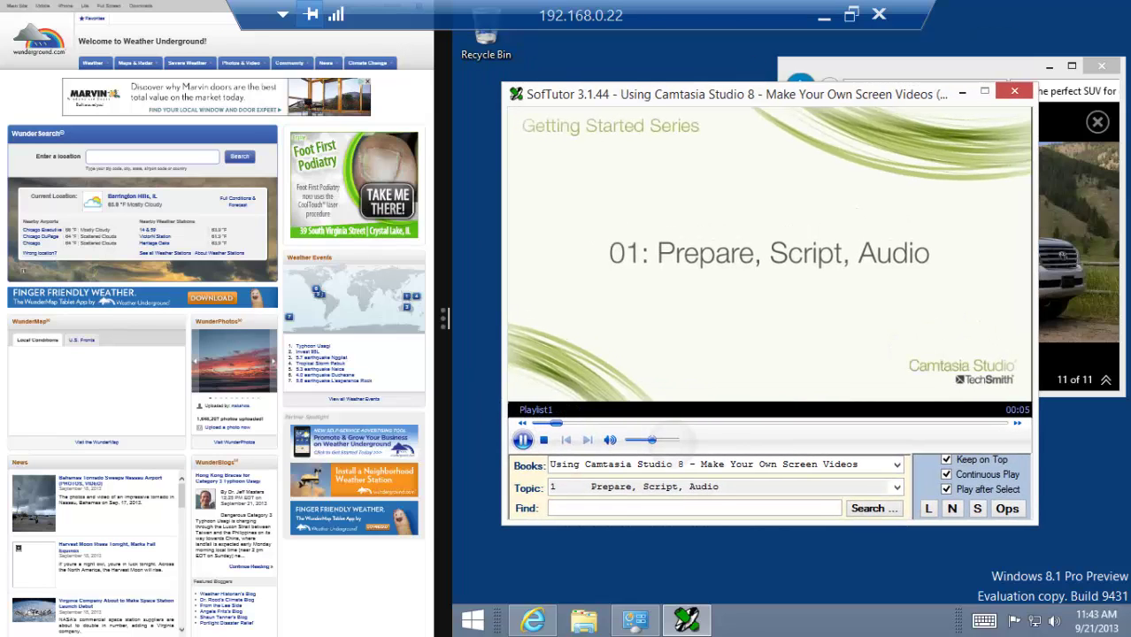
# Step: Play the Build 2013 - Keynotes book in SofTutor at full volume and shrink the player to its small size
pyautogui.click(676, 440)
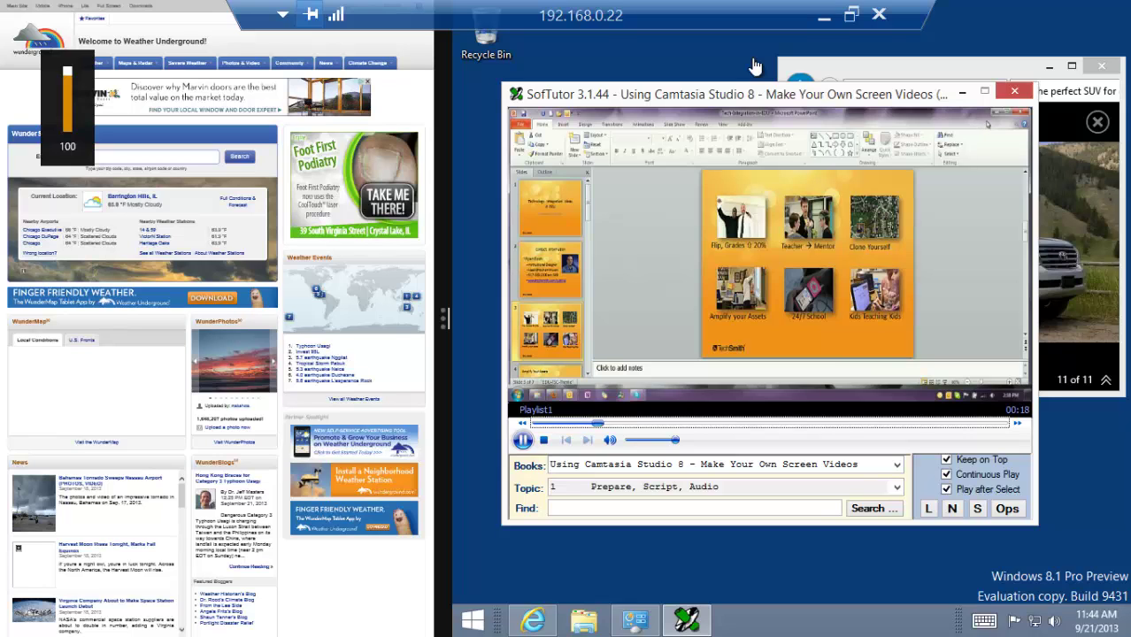
pyautogui.click(896, 464)
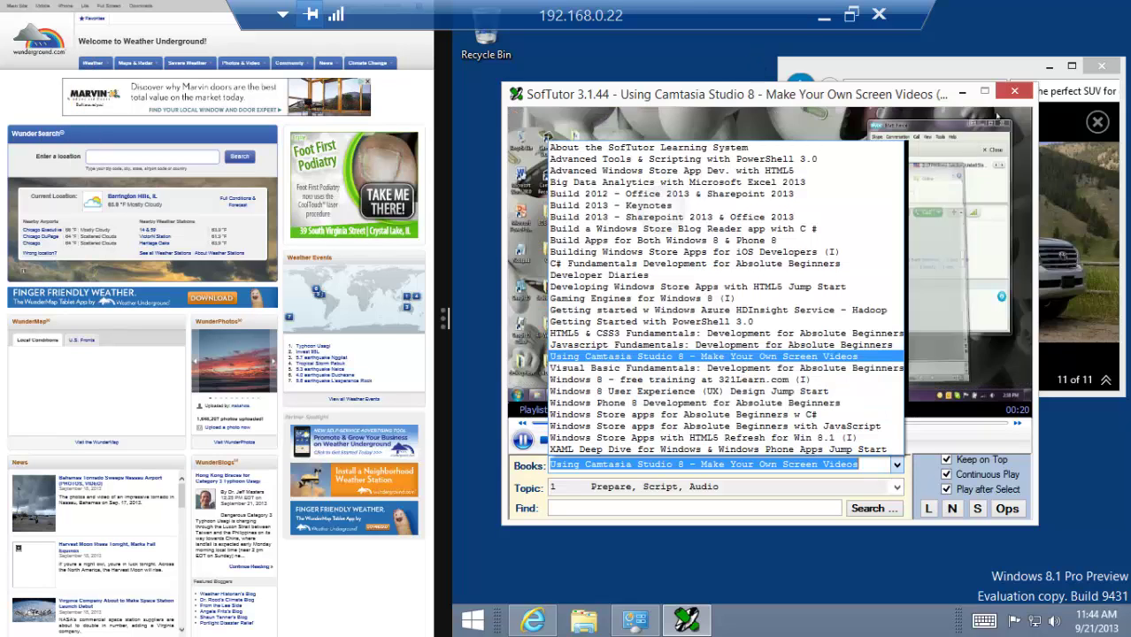
pyautogui.click(658, 205)
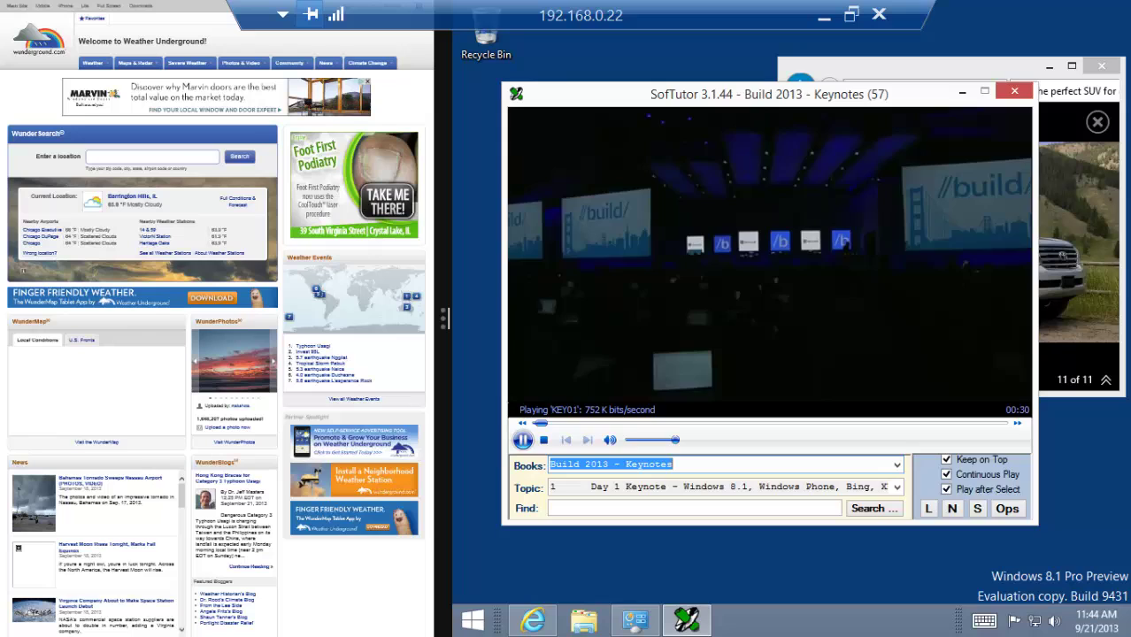
pyautogui.click(977, 508)
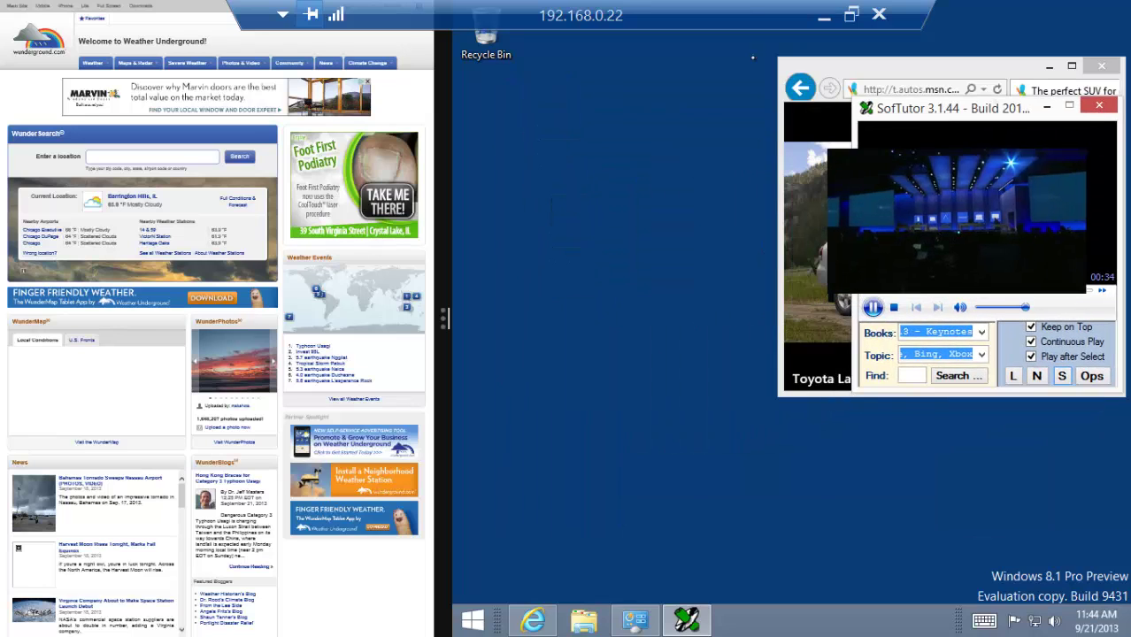
# Step: Expand Weather Underground to the full screen, and bring the desktop back on its left with the web page taking the wider share
pyautogui.moveTo(447, 319); pyautogui.dragTo(763, 323)
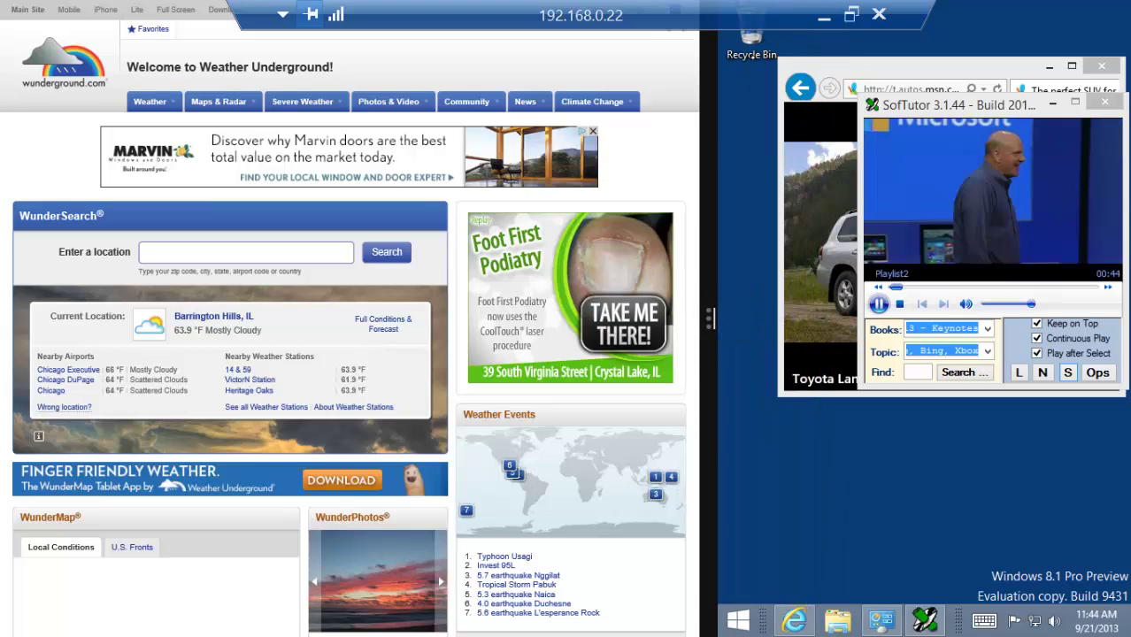
pyautogui.click(246, 253)
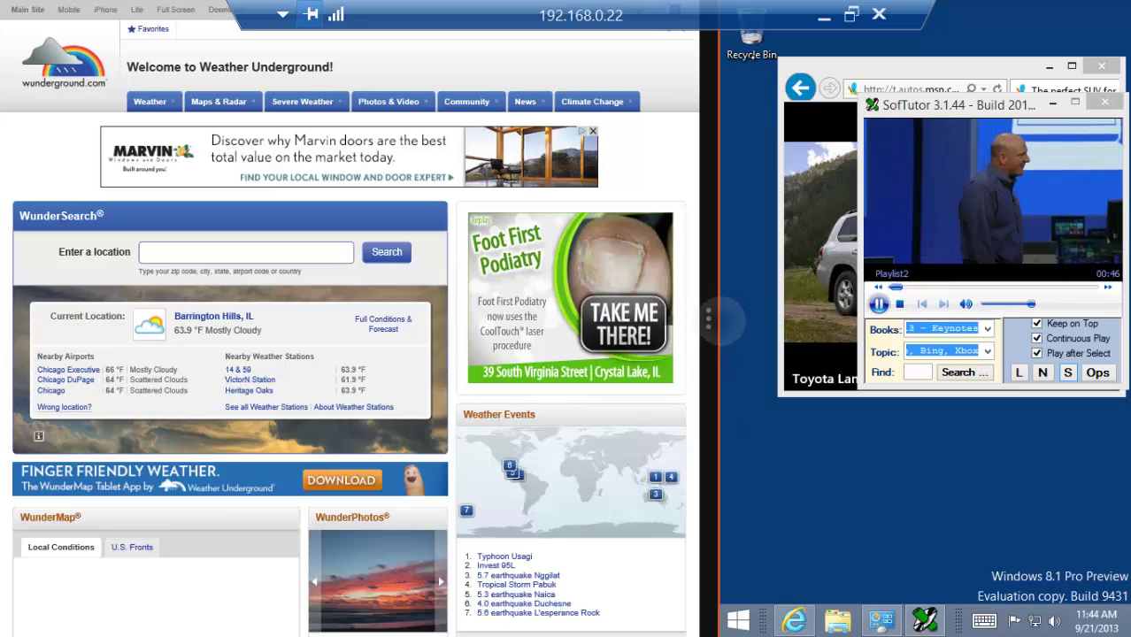
pyautogui.moveTo(777, 319); pyautogui.dragTo(1115, 319)
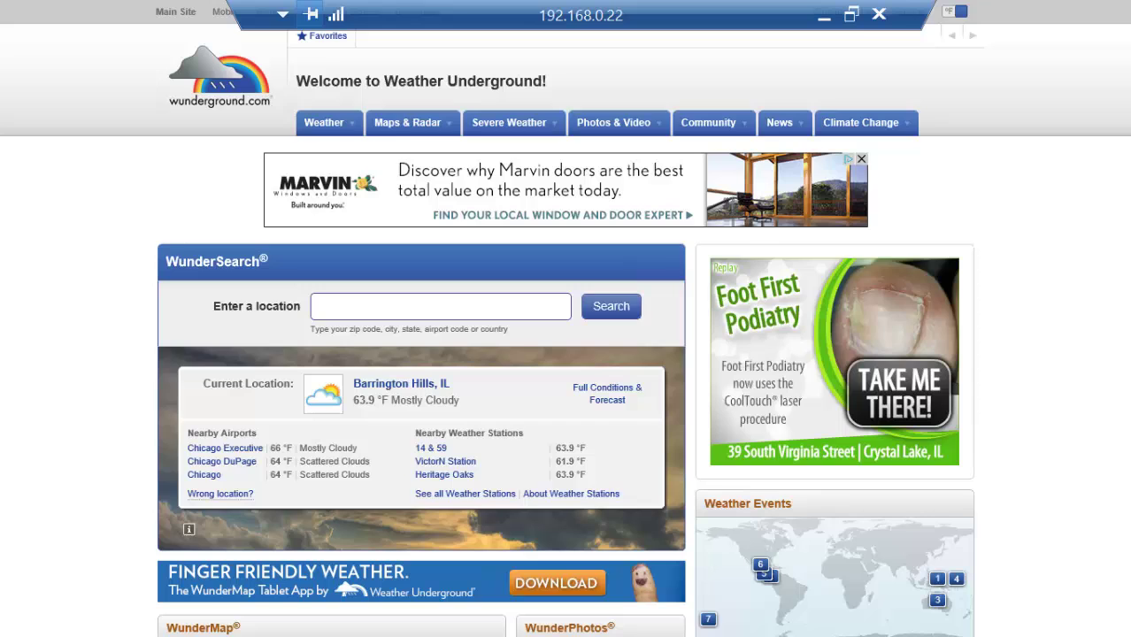
pyautogui.moveTo(2, 319); pyautogui.dragTo(89, 319)
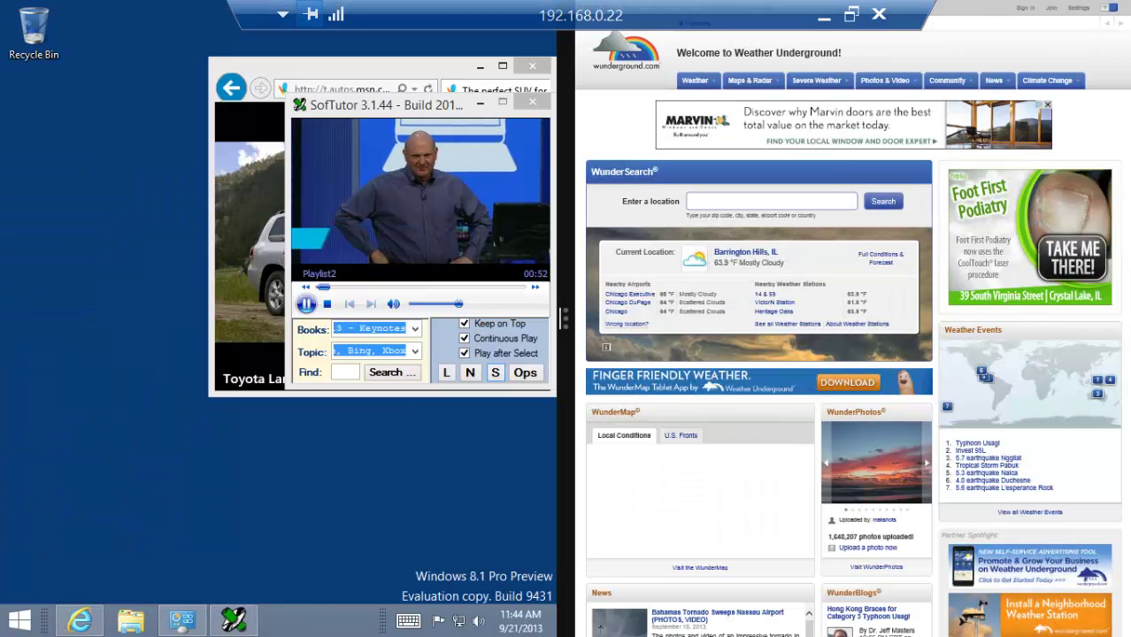
pyautogui.click(754, 67)
pyautogui.scroll(-1, 755, 66)
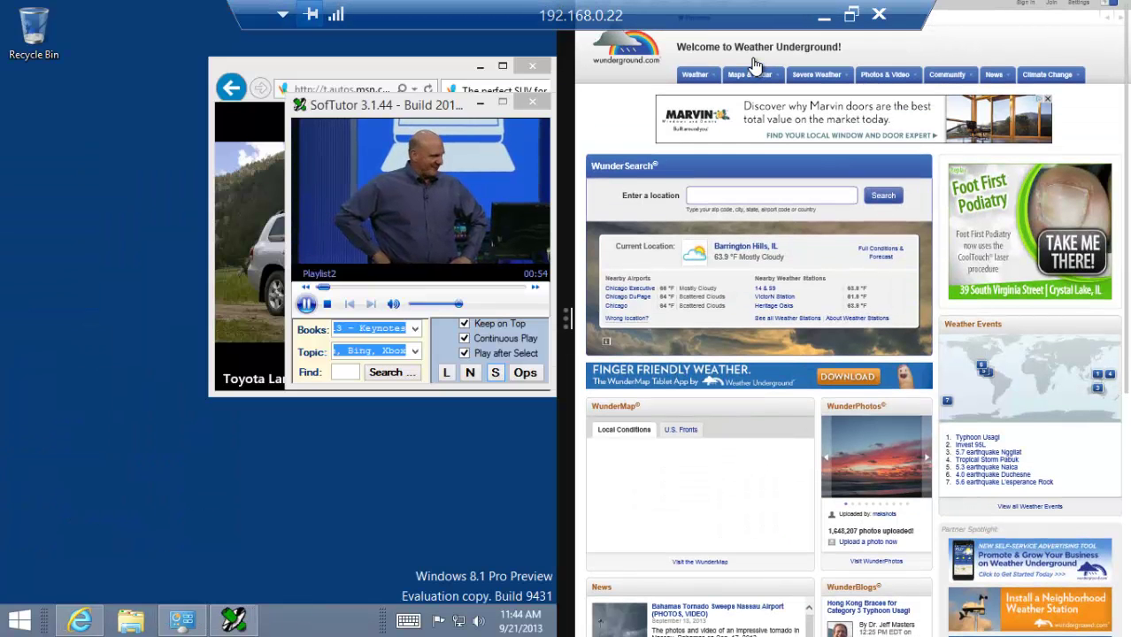
pyautogui.moveTo(565, 319); pyautogui.dragTo(423, 318)
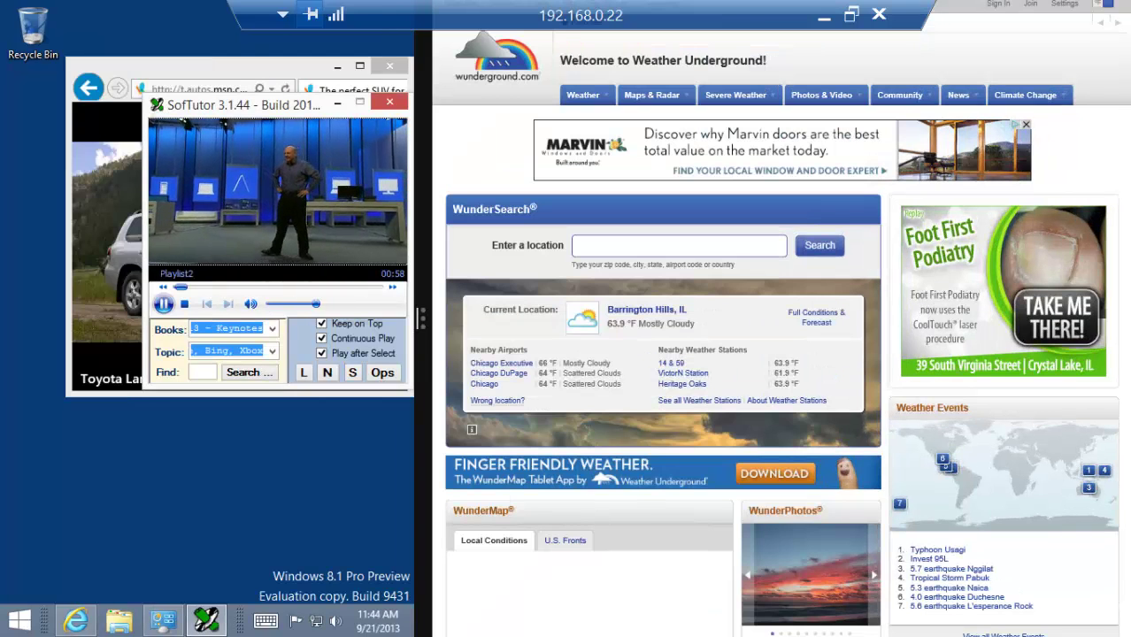
# Step: Move the SofTutor player toward the desktop's left edge and pause the keynote video
pyautogui.moveTo(265, 104); pyautogui.dragTo(161, 93)
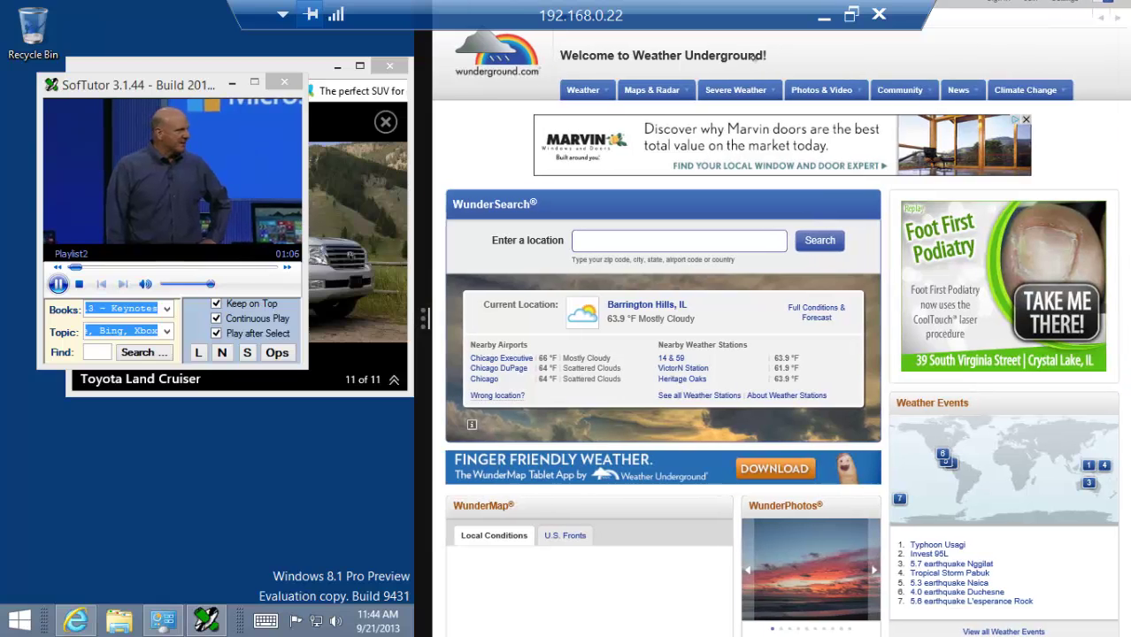
pyautogui.moveTo(423, 317); pyautogui.dragTo(347, 318)
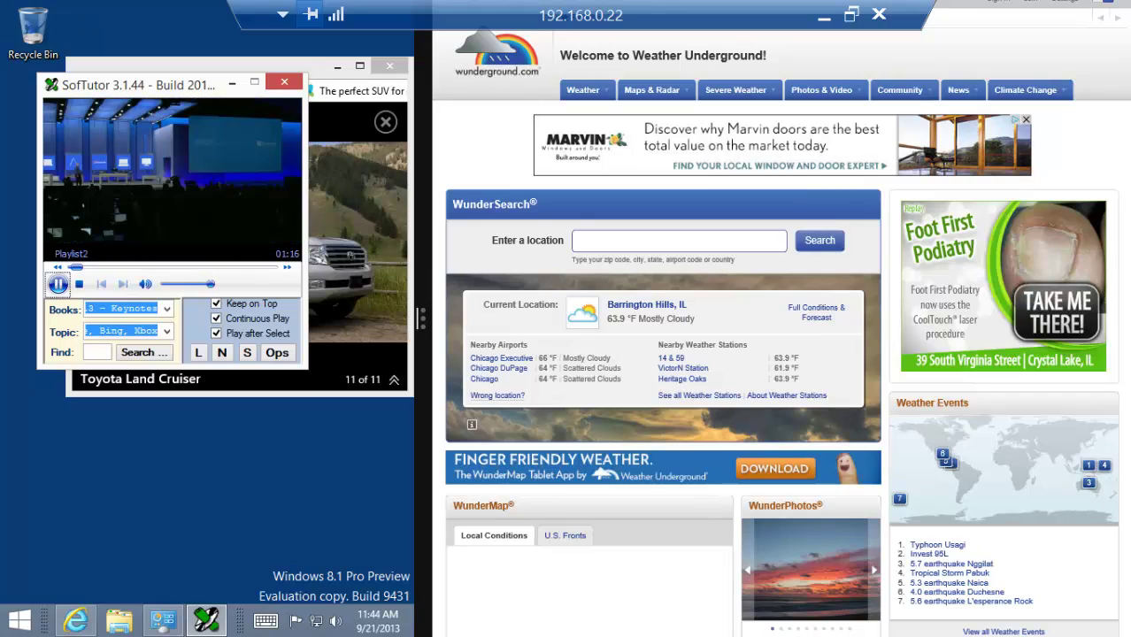
pyautogui.click(58, 284)
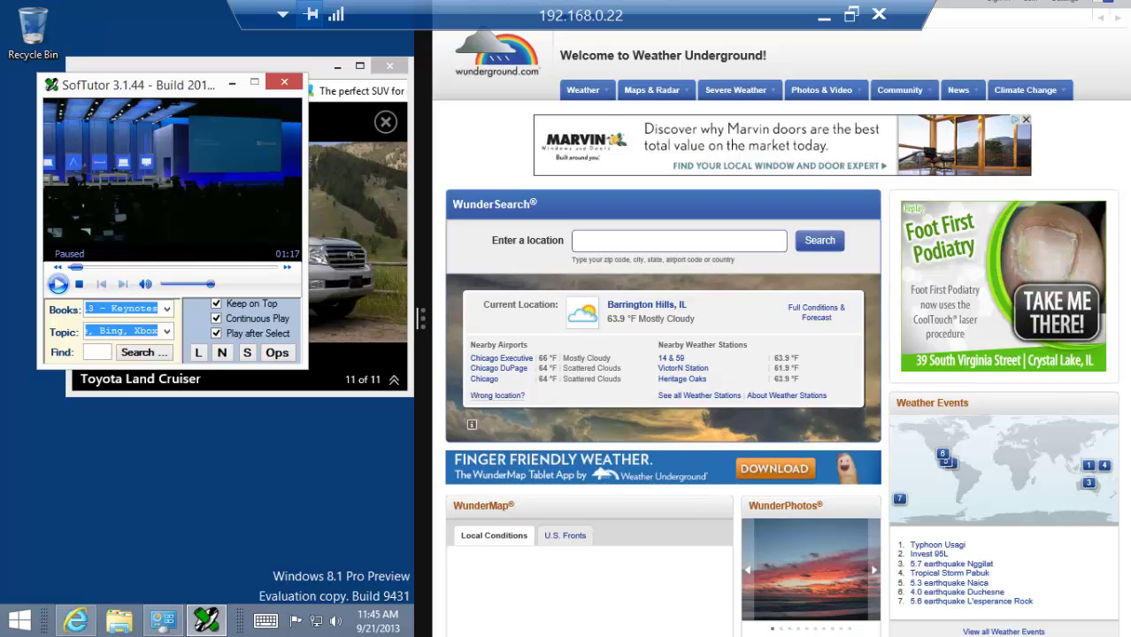
# Step: Show the remote session as a window on the local desktop, move it around, and return it to full screen
pyautogui.click(851, 14)
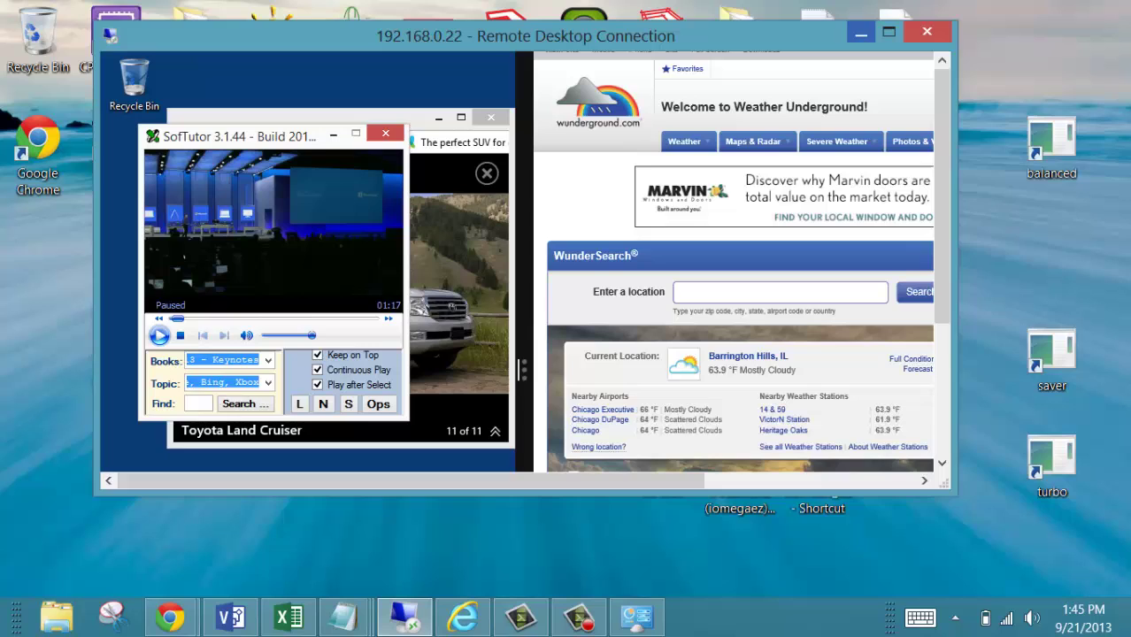
pyautogui.moveTo(796, 35); pyautogui.dragTo(904, 109)
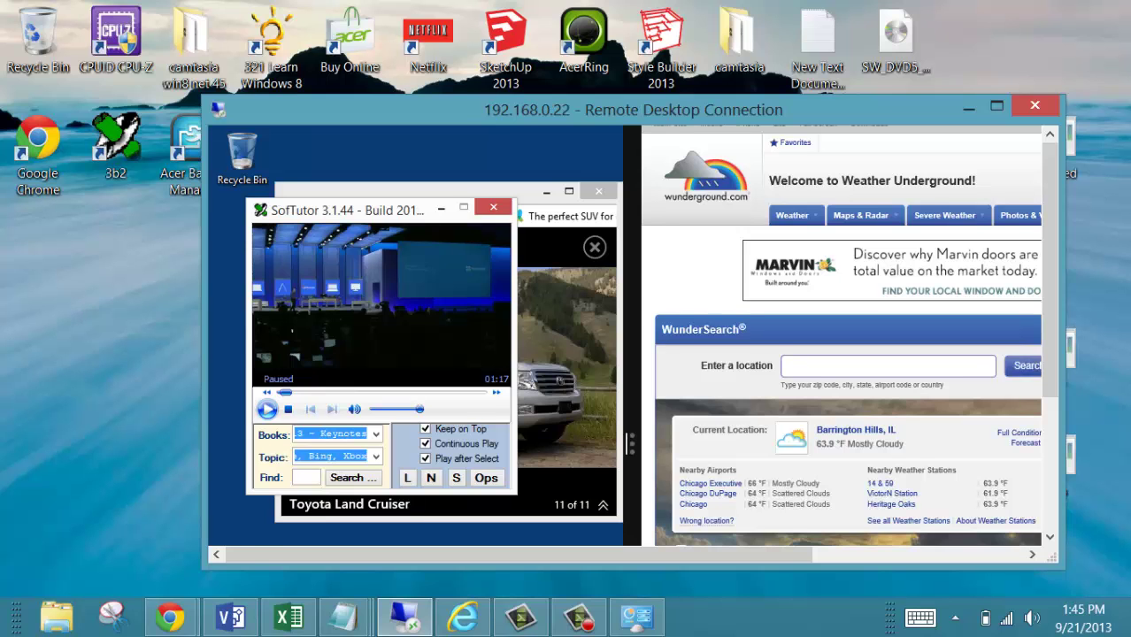
pyautogui.moveTo(633, 109)
pyautogui.mouseDown()
pyautogui.moveTo(753, 163)
pyautogui.moveTo(821, 173)
pyautogui.moveTo(546, 79)
pyautogui.moveTo(627, 100)
pyautogui.mouseUp()
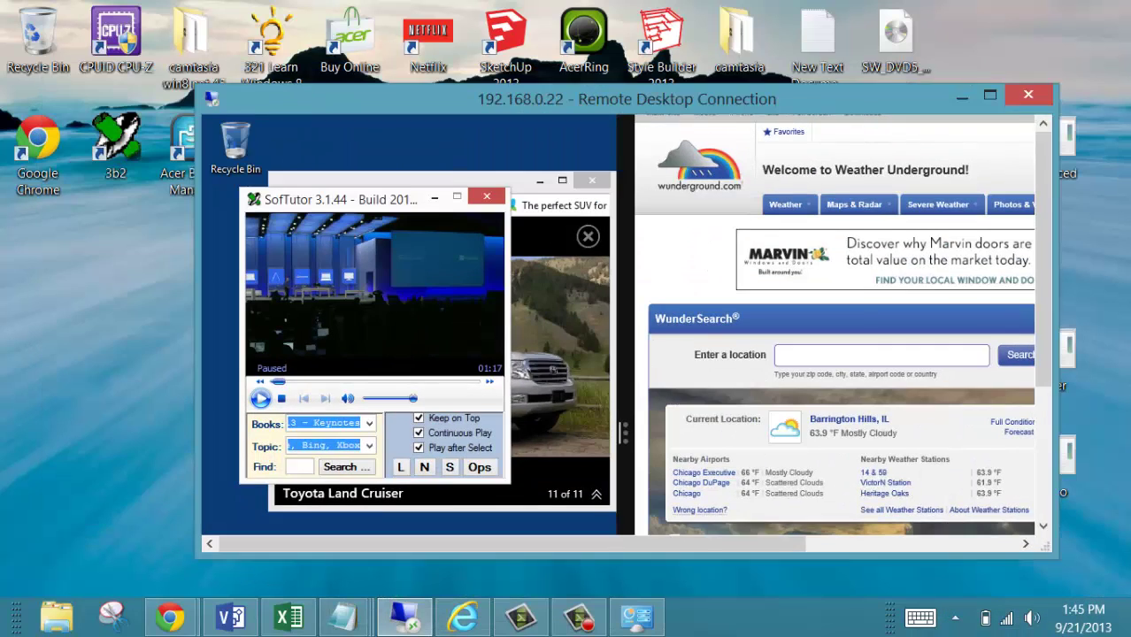
pyautogui.moveTo(348, 99); pyautogui.dragTo(255, 74)
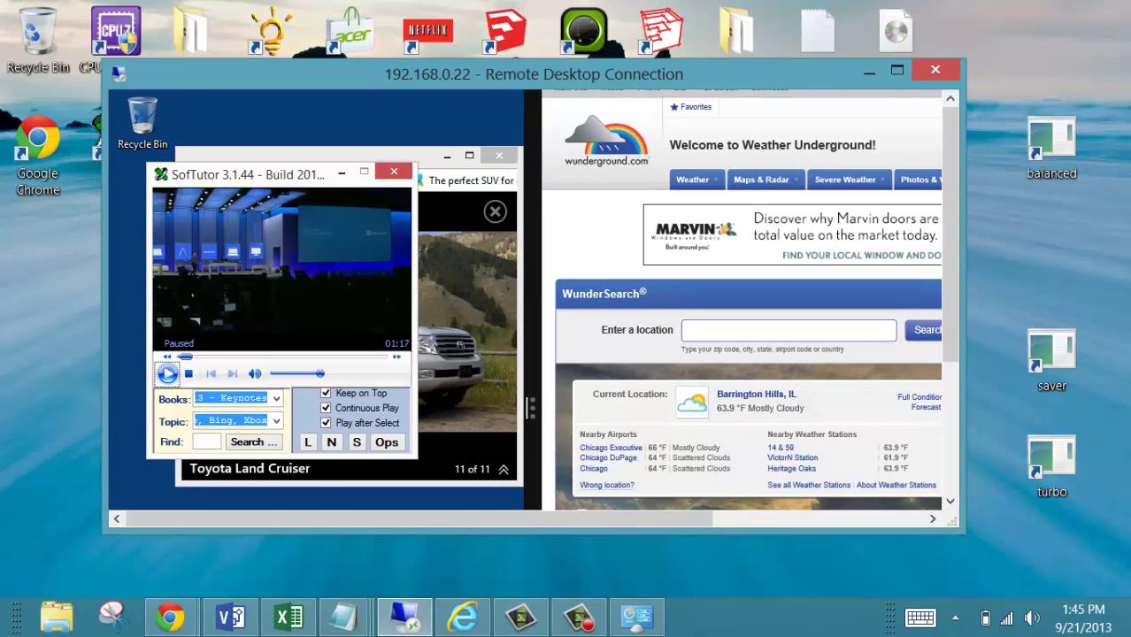
pyautogui.click(897, 69)
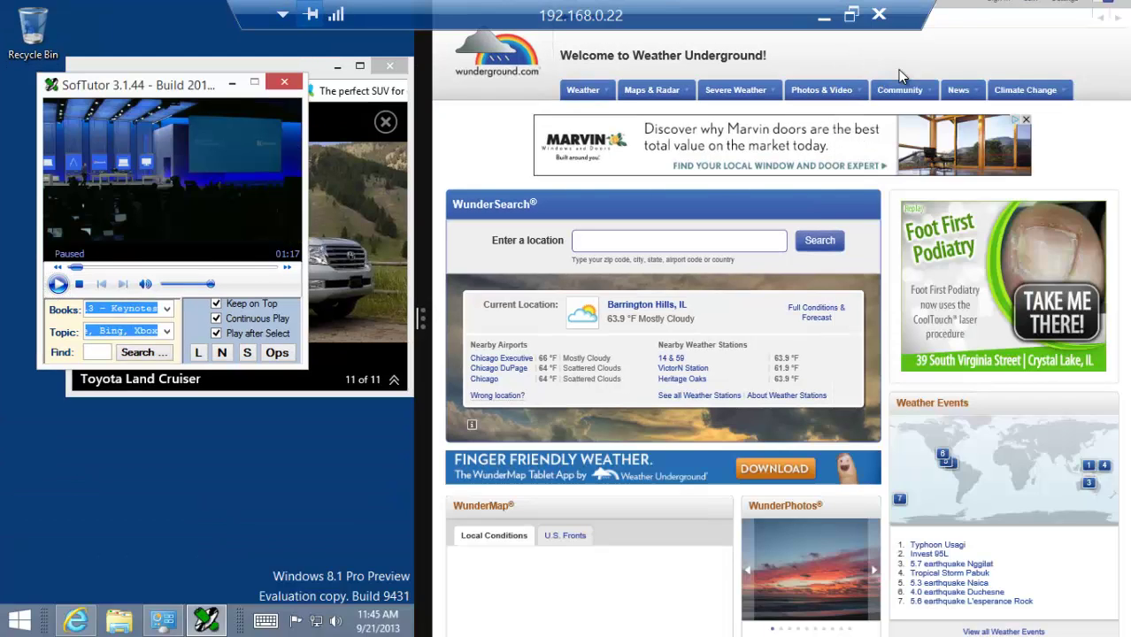
# Step: Restore the remote session to a window, move it to the local desktop's upper left, and stretch its height down to the taskbar
pyautogui.click(851, 14)
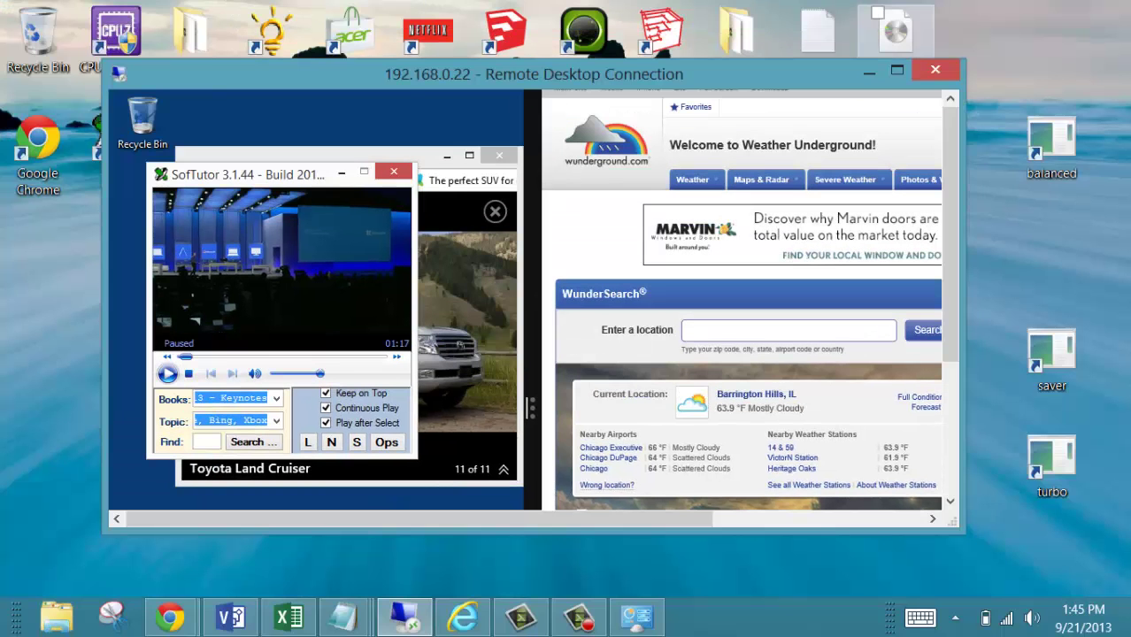
pyautogui.moveTo(779, 73); pyautogui.dragTo(848, 42)
pyautogui.moveTo(682, 132); pyautogui.dragTo(602, 57)
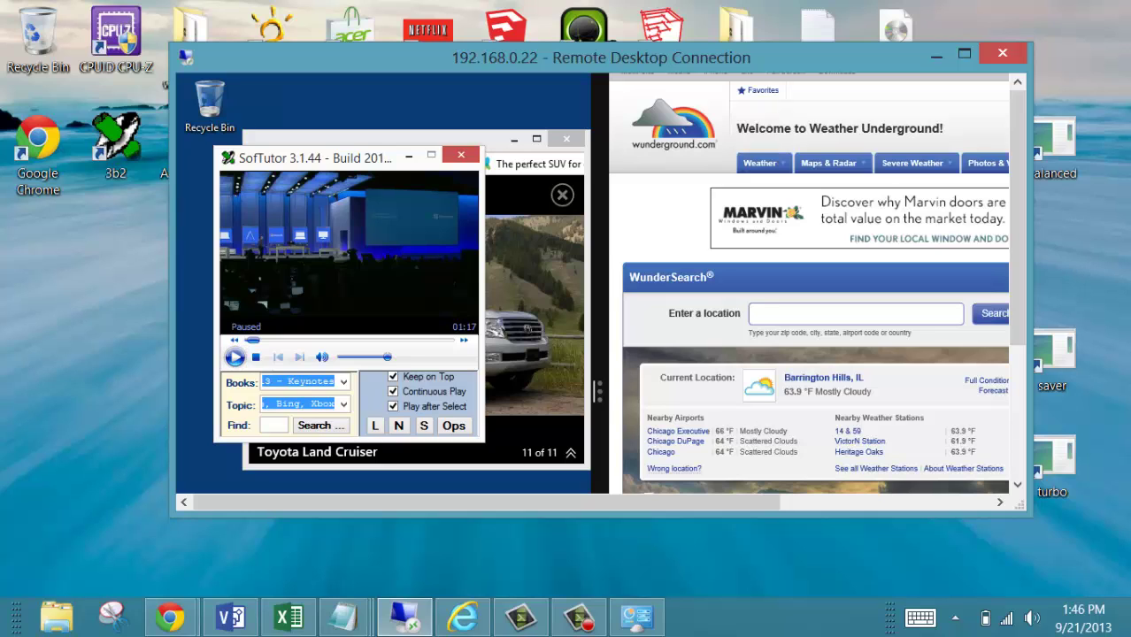
pyautogui.moveTo(590, 55); pyautogui.dragTo(466, 29)
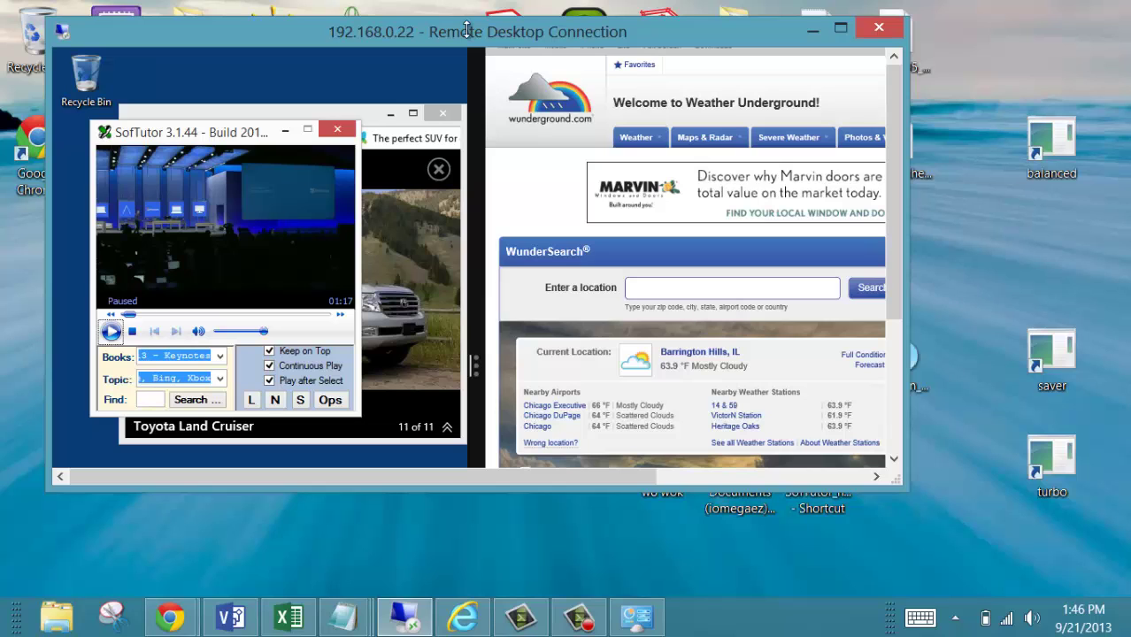
pyautogui.moveTo(513, 488); pyautogui.dragTo(513, 611)
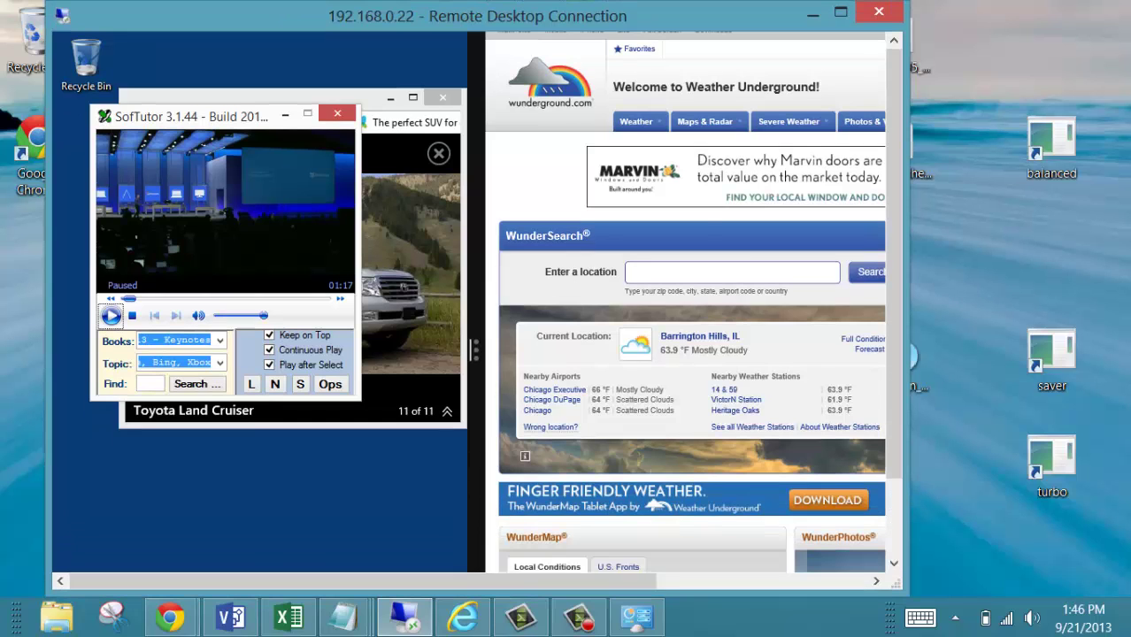